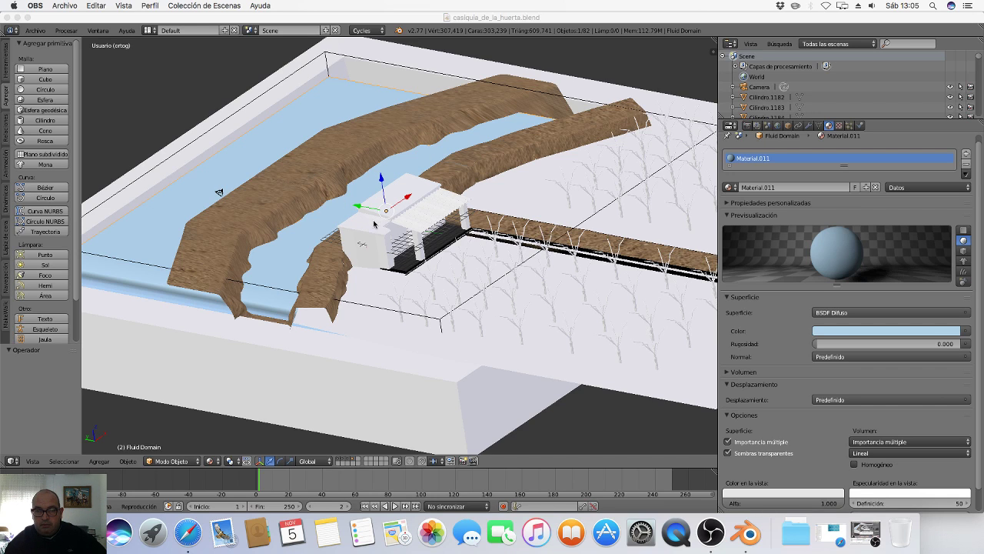
Play the water animation in the existing river scene and stop it near frame 194
{"action": "left_click", "coordinate": [435, 45]}
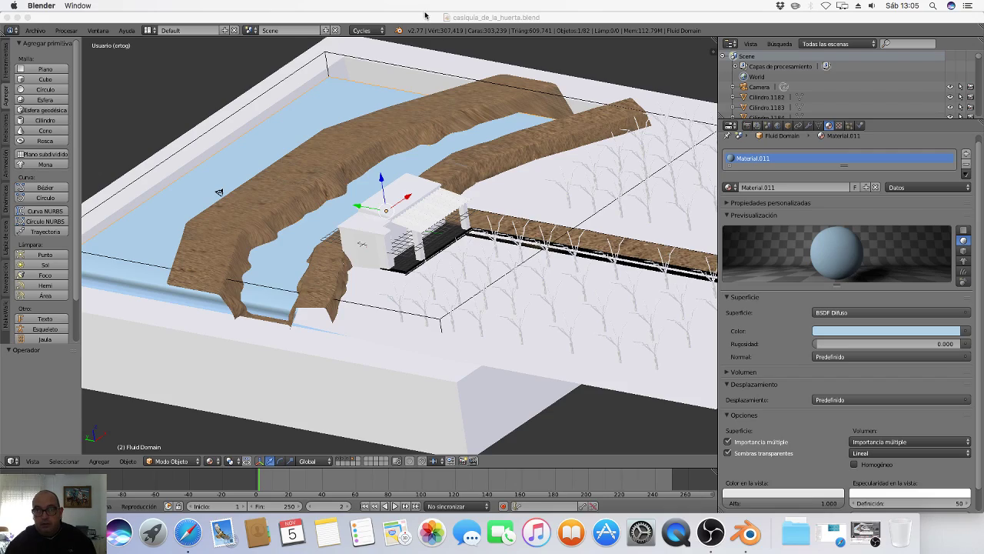
{"action": "middle_click_drag", "start_coordinate": [431, 93], "coordinate": [412, 189]}
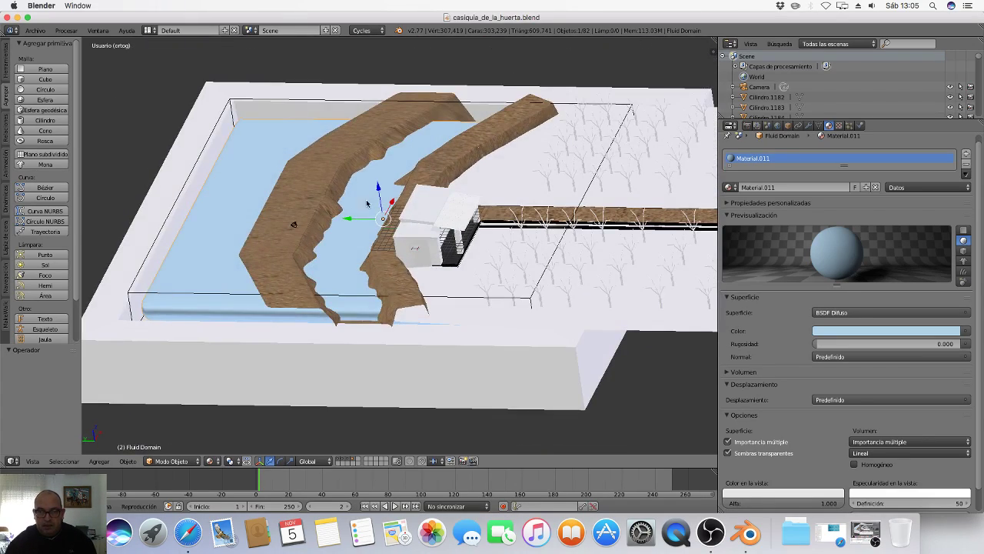
{"action": "middle_click_drag", "start_coordinate": [309, 182], "coordinate": [456, 329]}
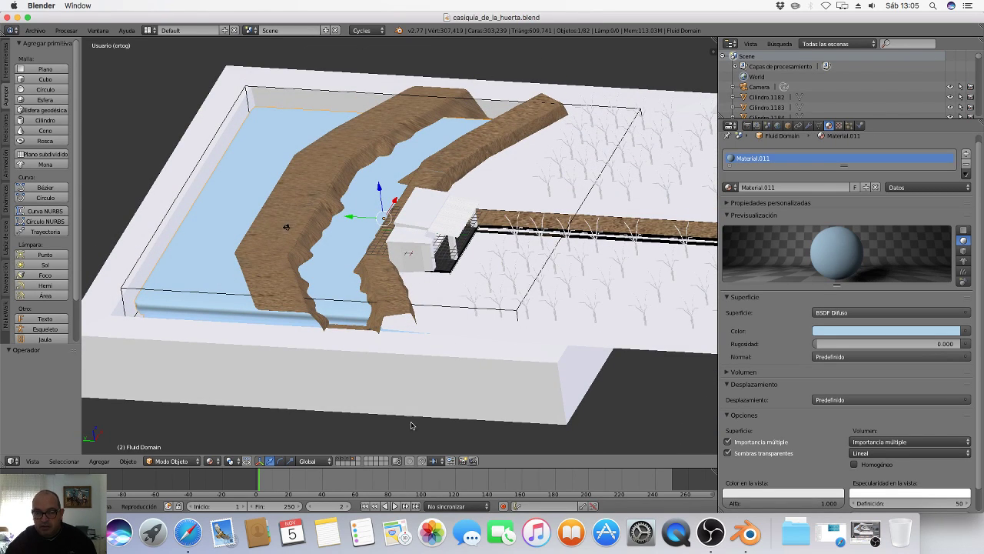
{"action": "left_click", "coordinate": [395, 507]}
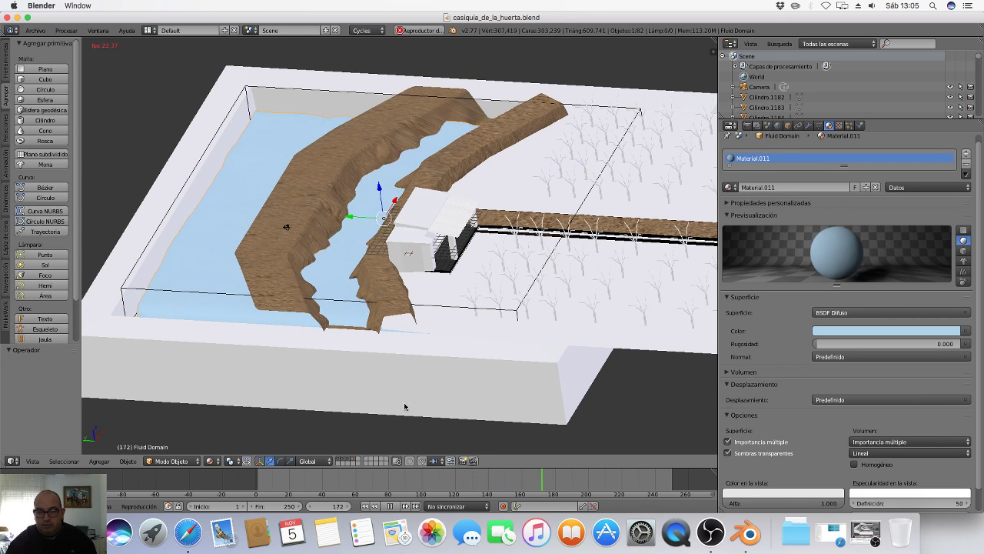
{"action": "left_click", "coordinate": [392, 505]}
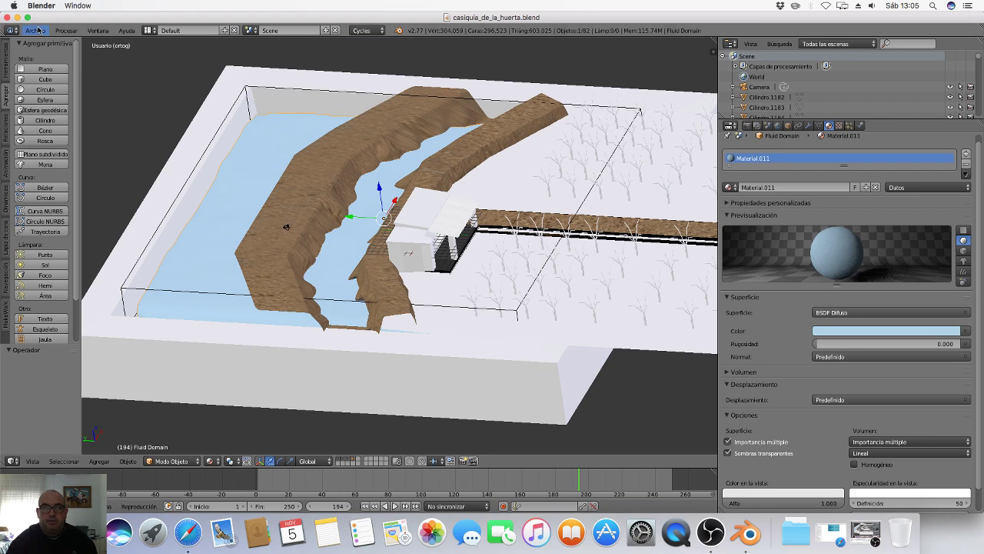
Start a new file by reloading the start-up scene
{"action": "left_click", "coordinate": [35, 31]}
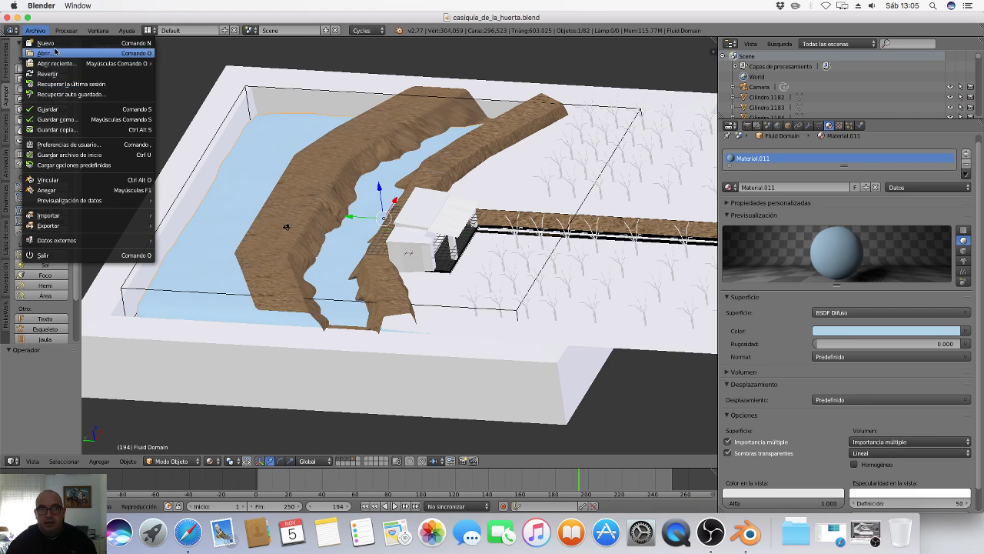
{"action": "left_click", "coordinate": [47, 43]}
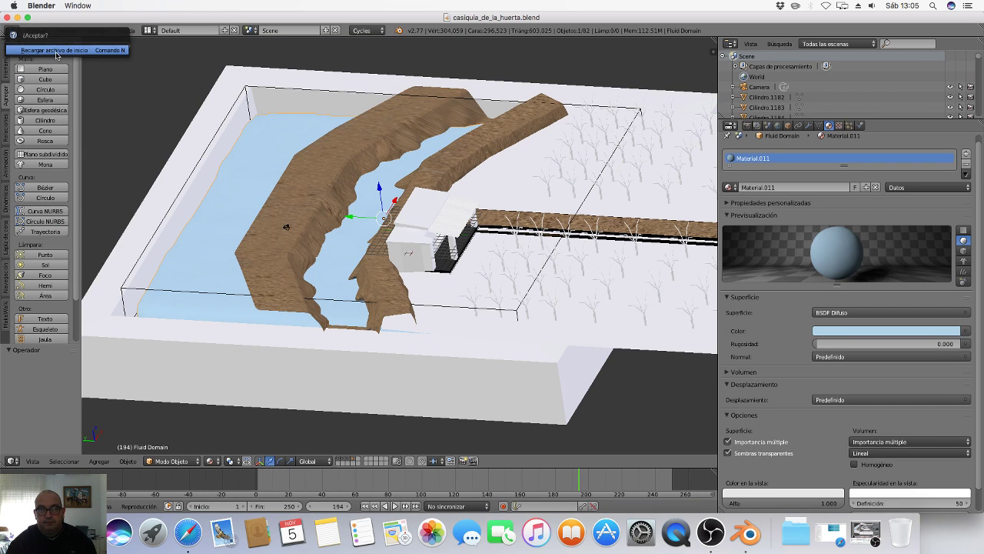
{"action": "left_click", "coordinate": [55, 51]}
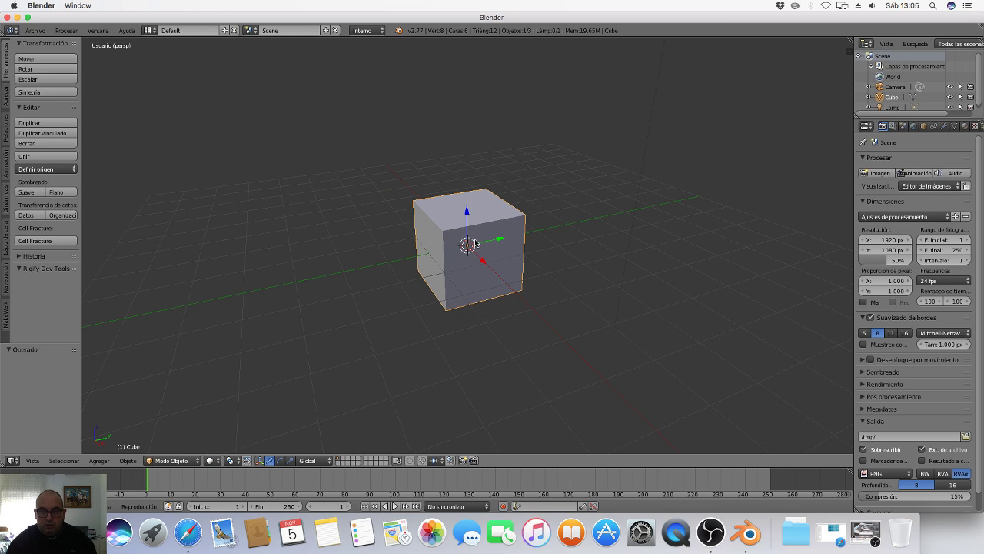
In Edit Mode, extrude the cube's top face up about 0.052 and scale the new face to about 0.844
{"action": "left_click", "coordinate": [171, 461]}
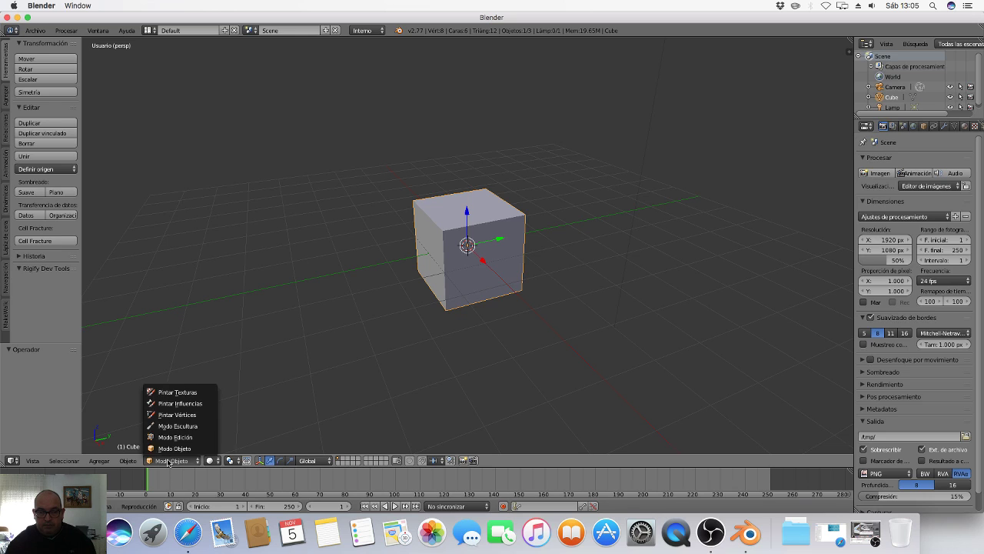
{"action": "left_click", "coordinate": [171, 439]}
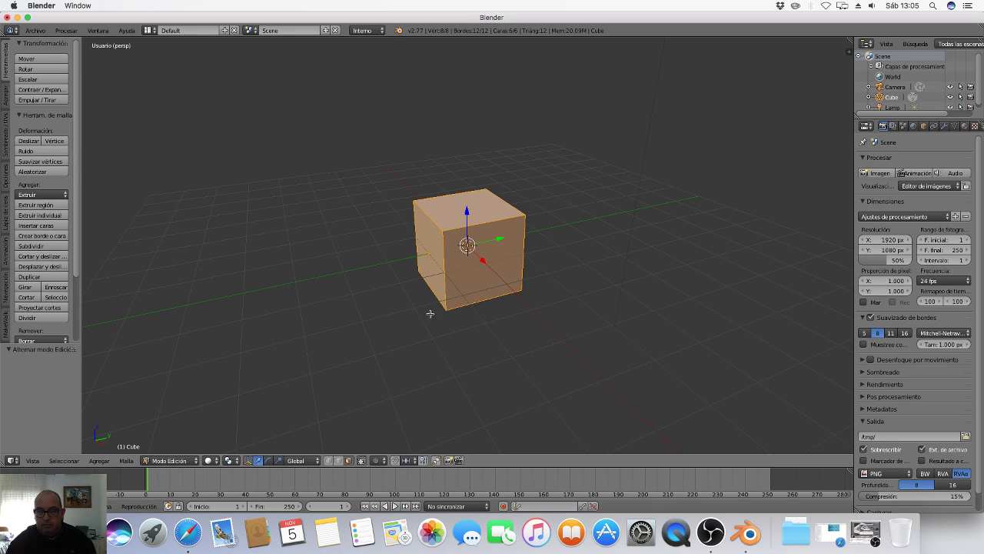
{"action": "right_click", "coordinate": [451, 221]}
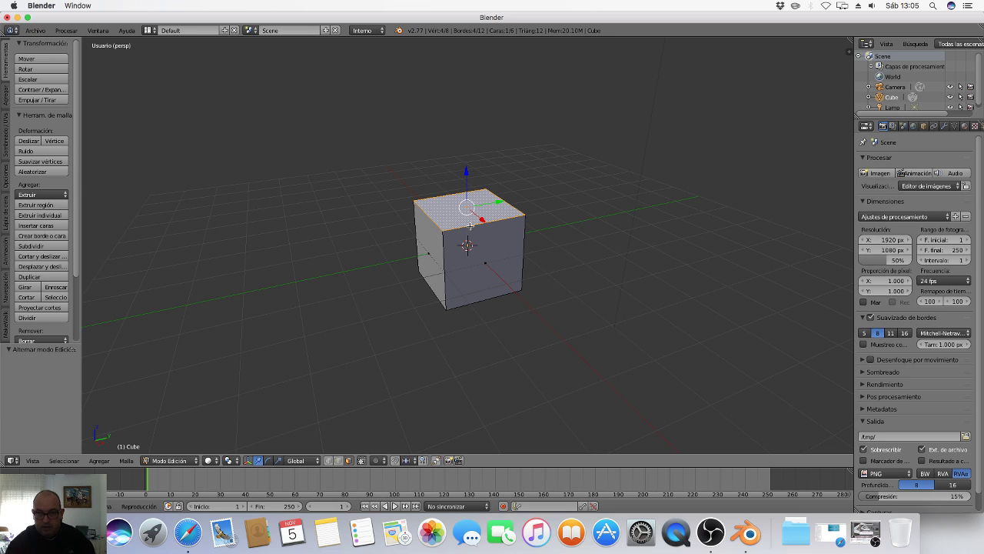
{"action": "key", "text": "e"}
{"action": "left_click", "coordinate": [471, 223]}
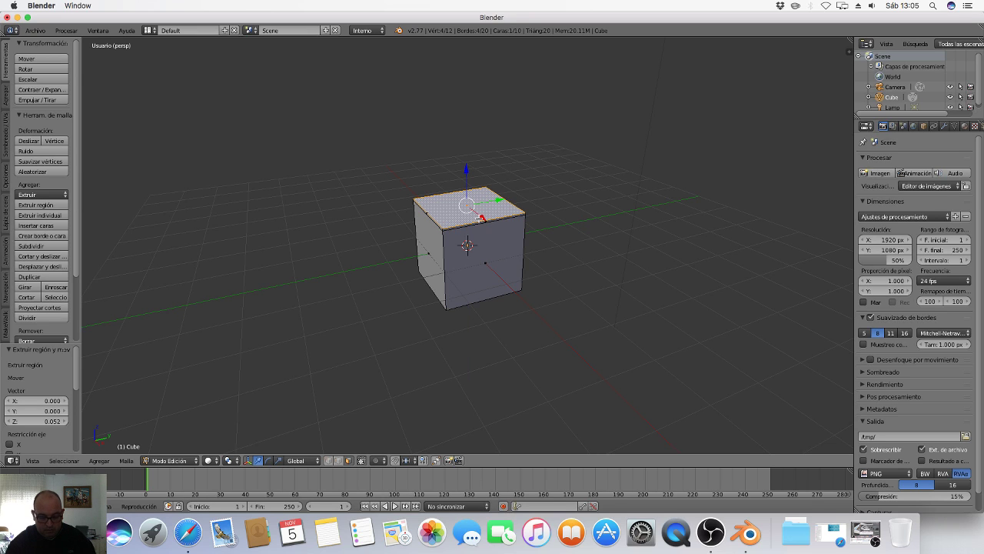
{"action": "key", "text": "s"}
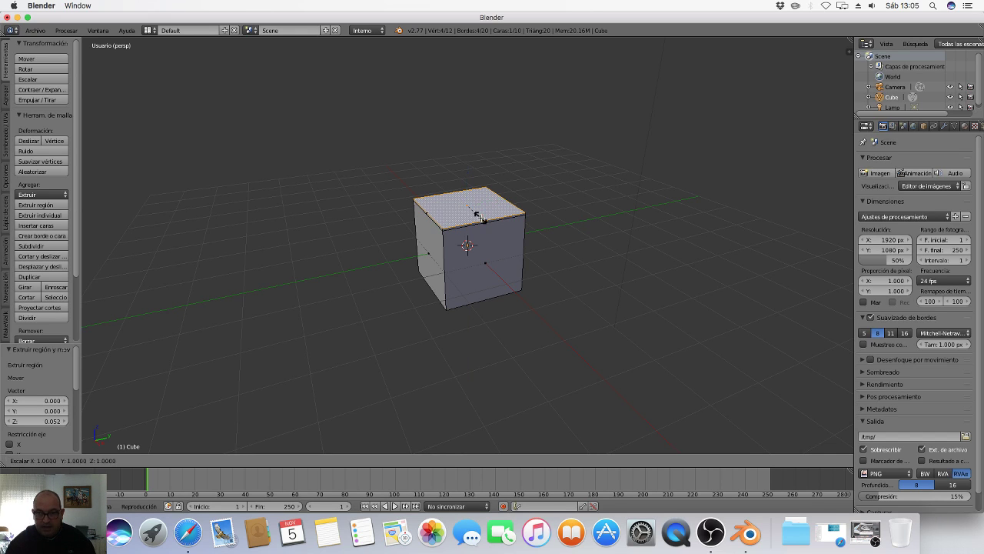
{"action": "left_click", "coordinate": [477, 216]}
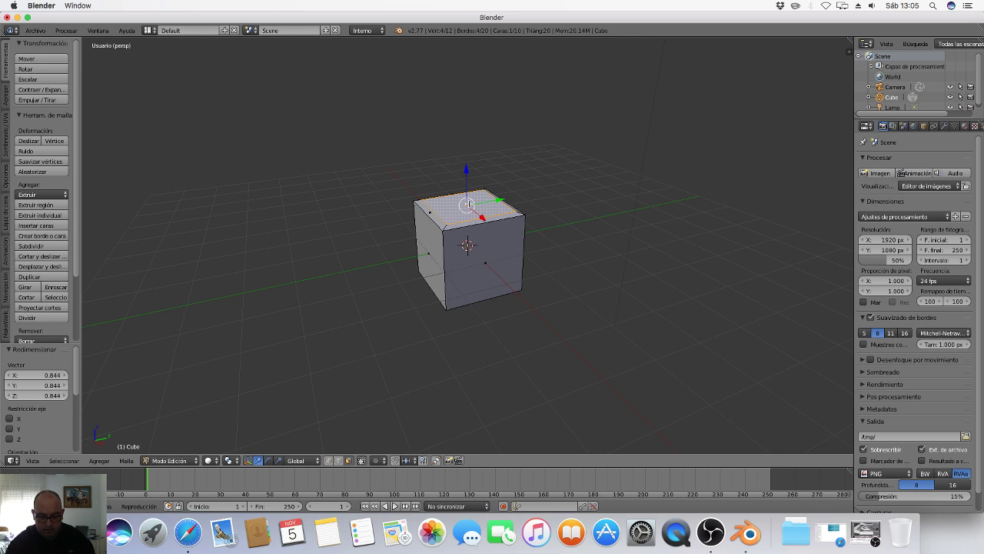
Extrude the scaled top face down about 2.135 into the cube to hollow it out as a container
{"action": "key", "text": "e"}
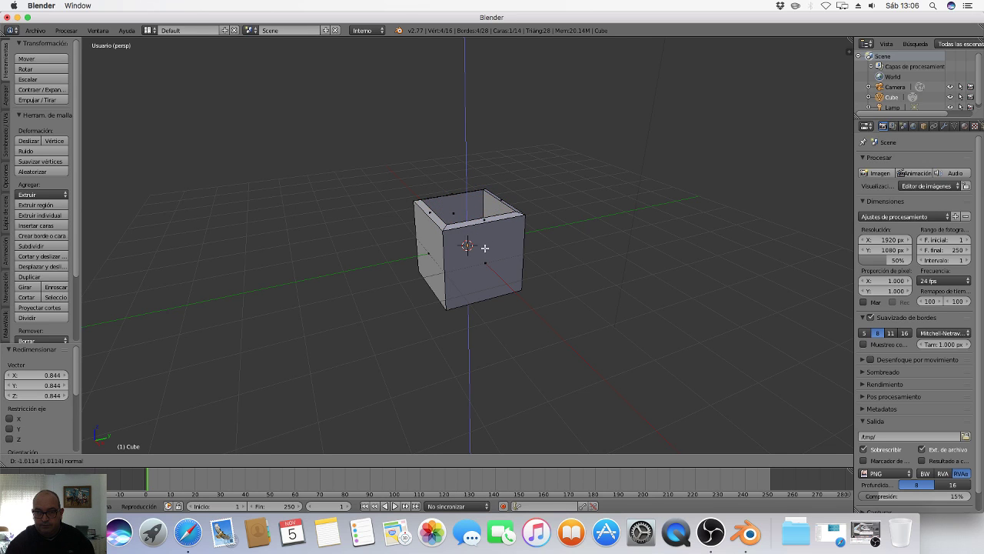
{"action": "left_click", "coordinate": [490, 285]}
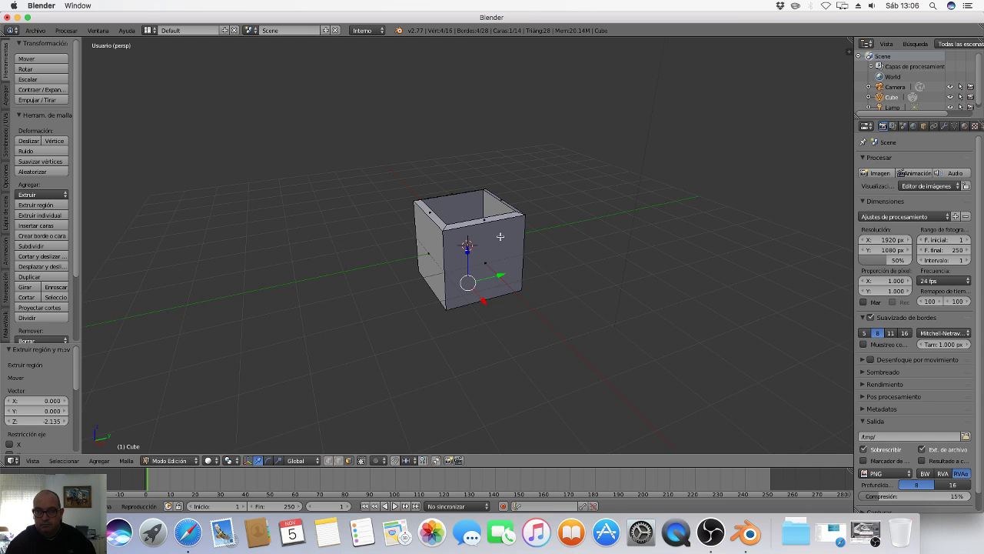
{"action": "mouse_move", "coordinate": [500, 236]}
{"action": "middle_mouse_down"}
{"action": "mouse_move", "coordinate": [508, 219]}
{"action": "mouse_move", "coordinate": [492, 254]}
{"action": "middle_mouse_up"}
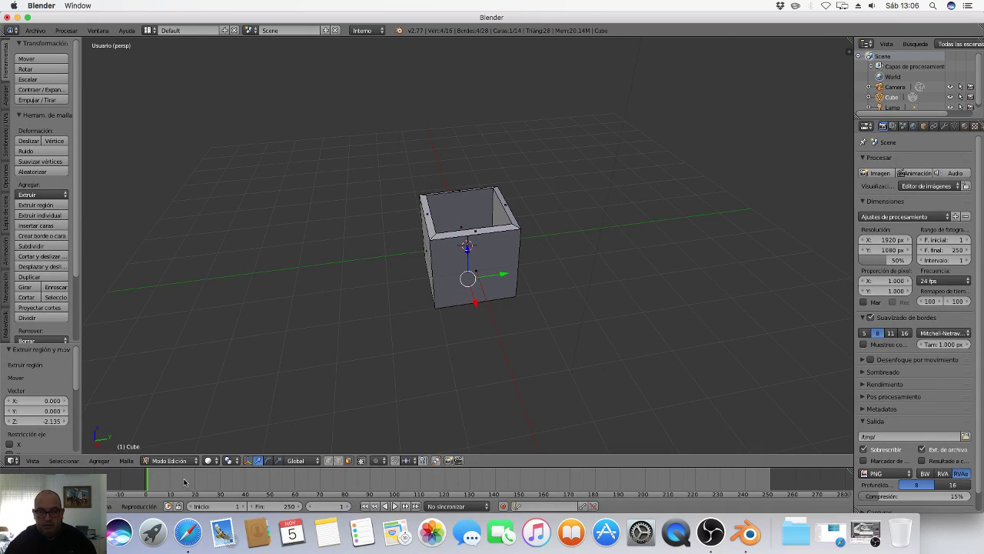
Using wireframe shading, raise the container's inner floor face about 0.265 along Z, then restore solid shading
{"action": "left_click", "coordinate": [207, 459]}
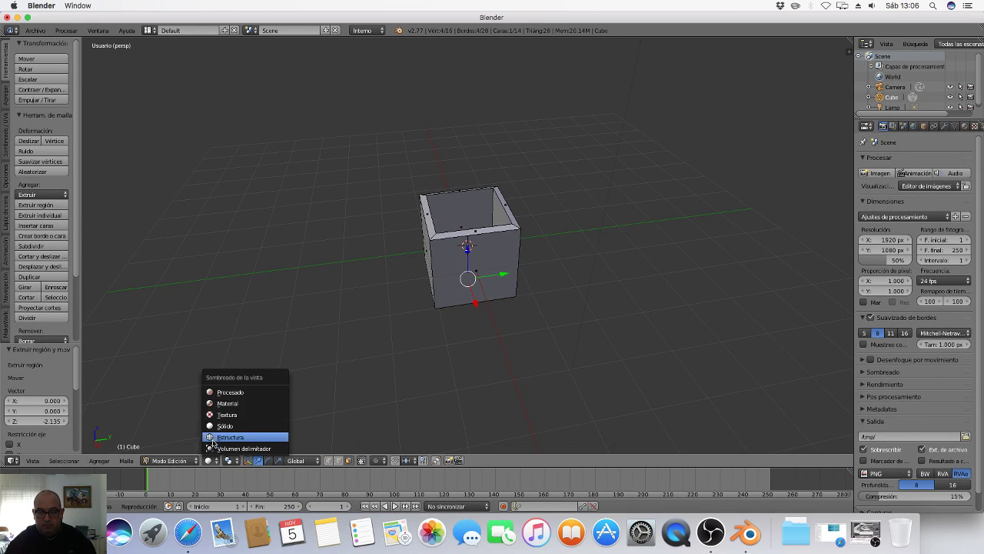
{"action": "left_click", "coordinate": [214, 437]}
{"action": "mouse_move", "coordinate": [352, 381]}
{"action": "middle_mouse_down"}
{"action": "mouse_move", "coordinate": [358, 341]}
{"action": "mouse_move", "coordinate": [391, 287]}
{"action": "middle_mouse_up"}
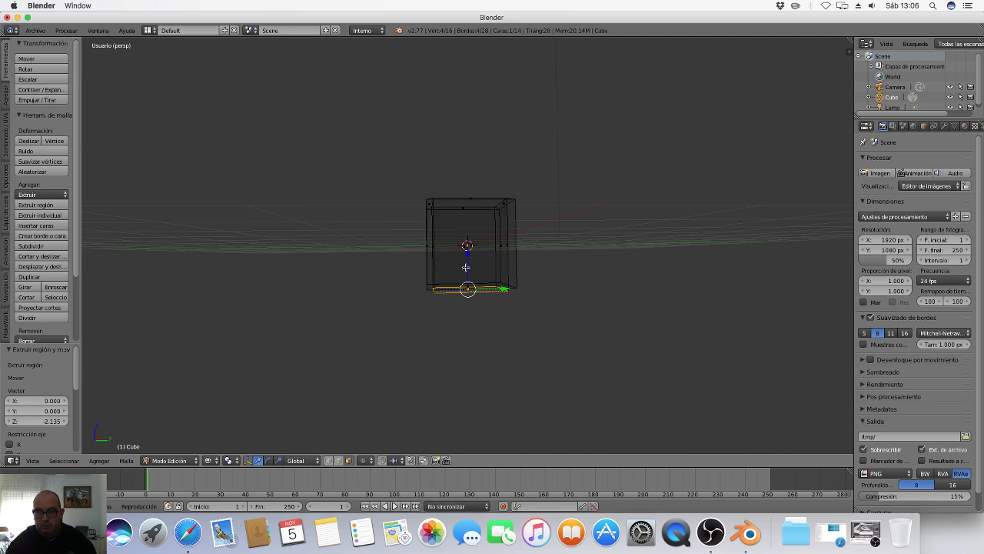
{"action": "key", "text": "g"}
{"action": "key", "text": "z"}
{"action": "left_click", "coordinate": [466, 253]}
{"action": "middle_click_drag", "start_coordinate": [362, 336], "coordinate": [205, 451]}
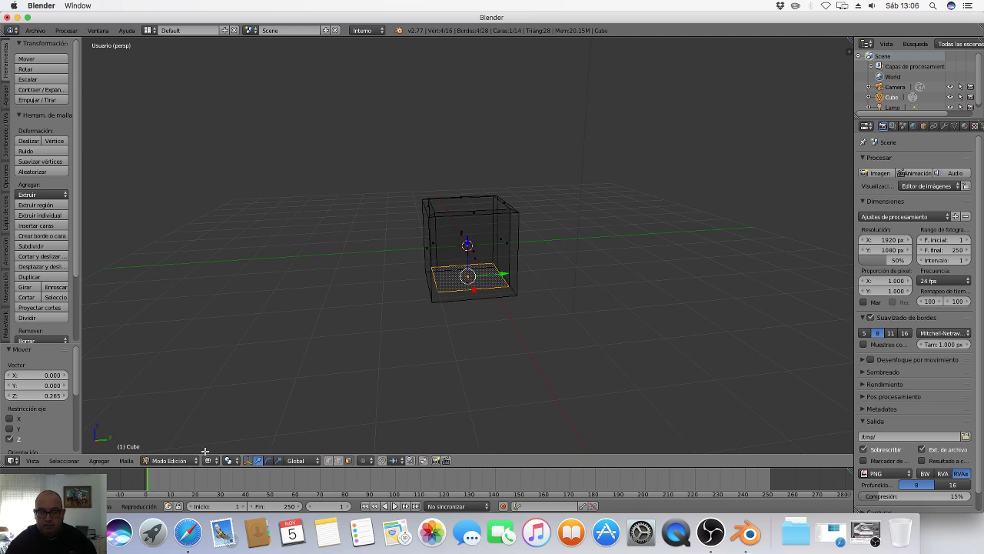
{"action": "left_click", "coordinate": [208, 459]}
{"action": "left_click", "coordinate": [217, 425]}
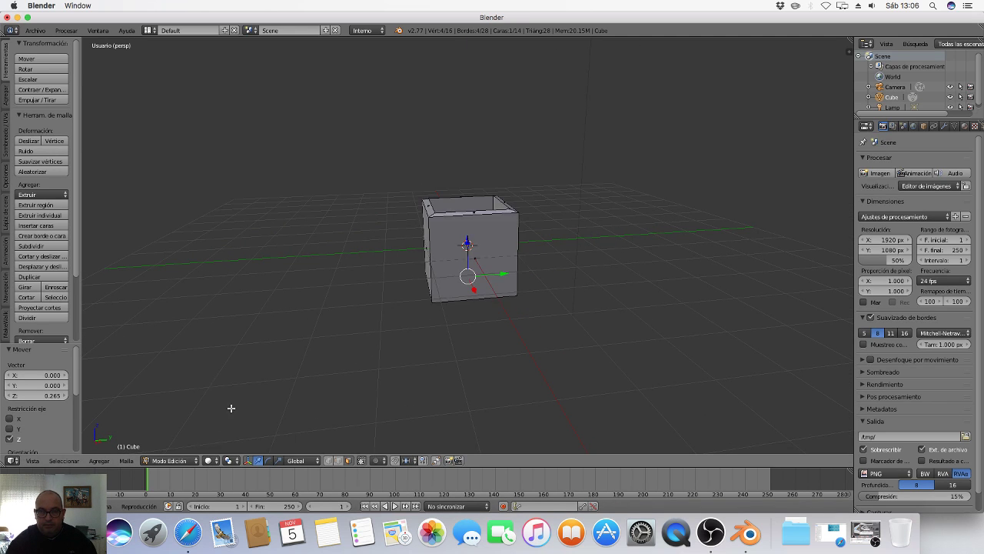
Return the container to Object Mode and deselect everything
{"action": "left_click", "coordinate": [169, 460]}
{"action": "left_click", "coordinate": [160, 448]}
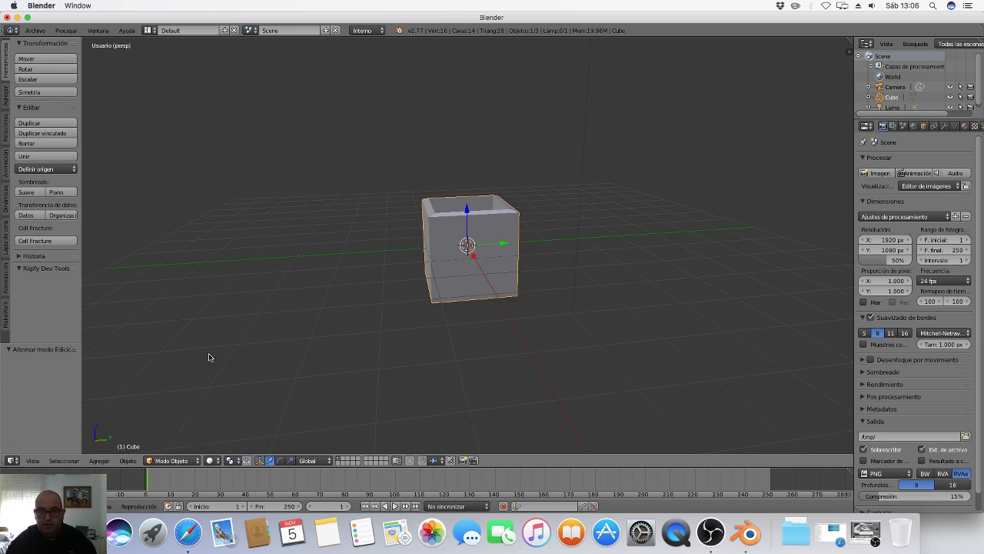
{"action": "middle_click_drag", "start_coordinate": [209, 357], "coordinate": [223, 362]}
{"action": "key", "text": "a"}
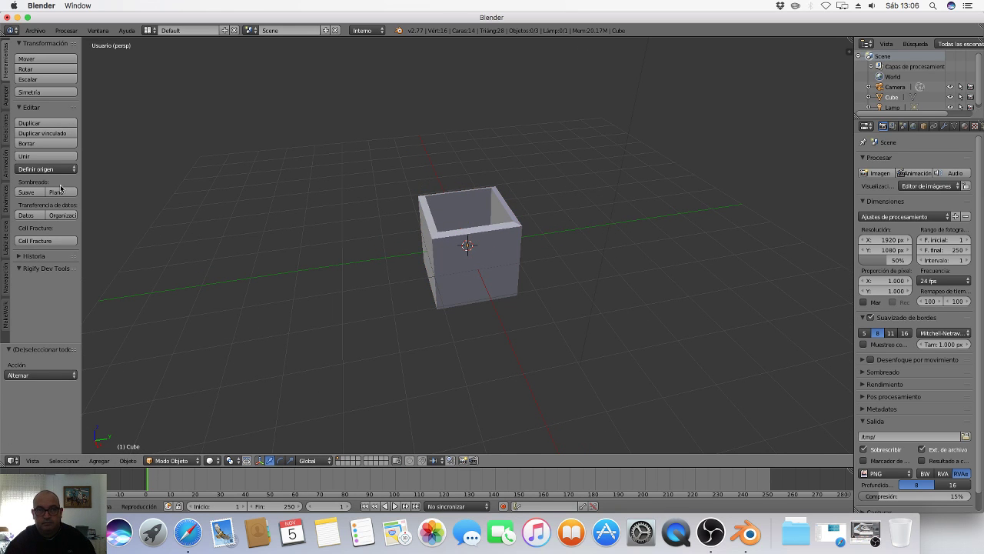
Add a second cube, scale it to about 0.8 to fit inside the container, and raise it about 0.234 along Z
{"action": "left_click", "coordinate": [5, 96]}
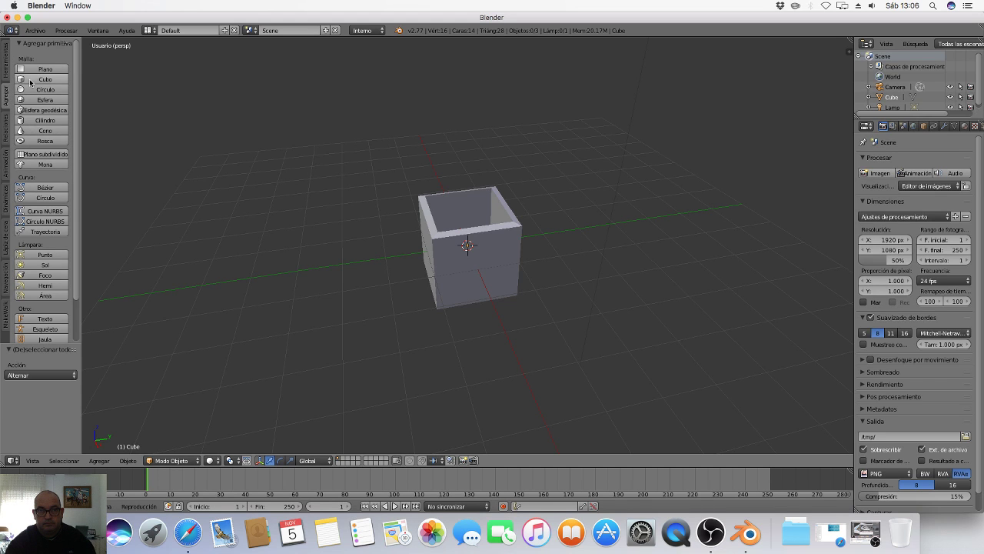
{"action": "left_click", "coordinate": [44, 80]}
{"action": "scroll", "coordinate": [465, 302], "scroll_direction": "up", "scroll_amount": 3}
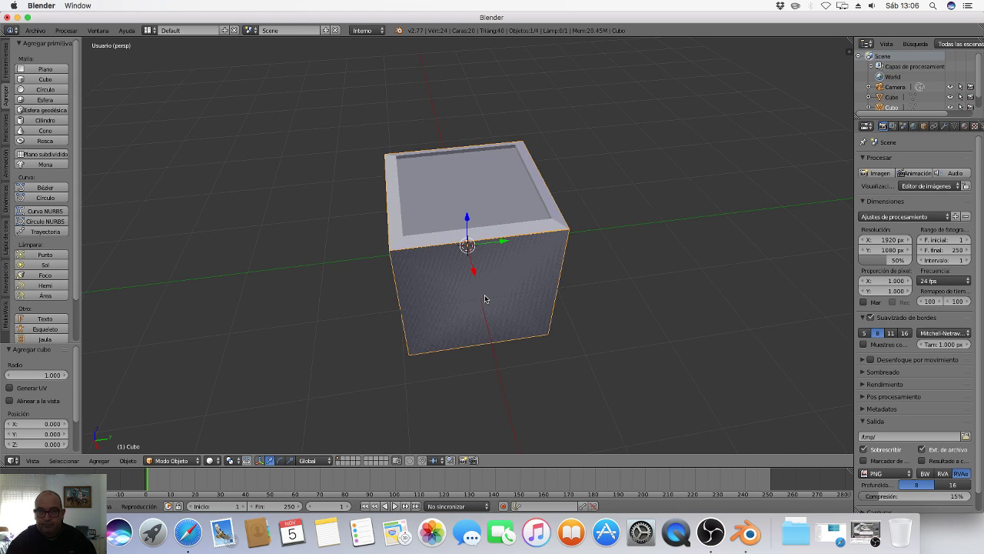
{"action": "key", "text": "s"}
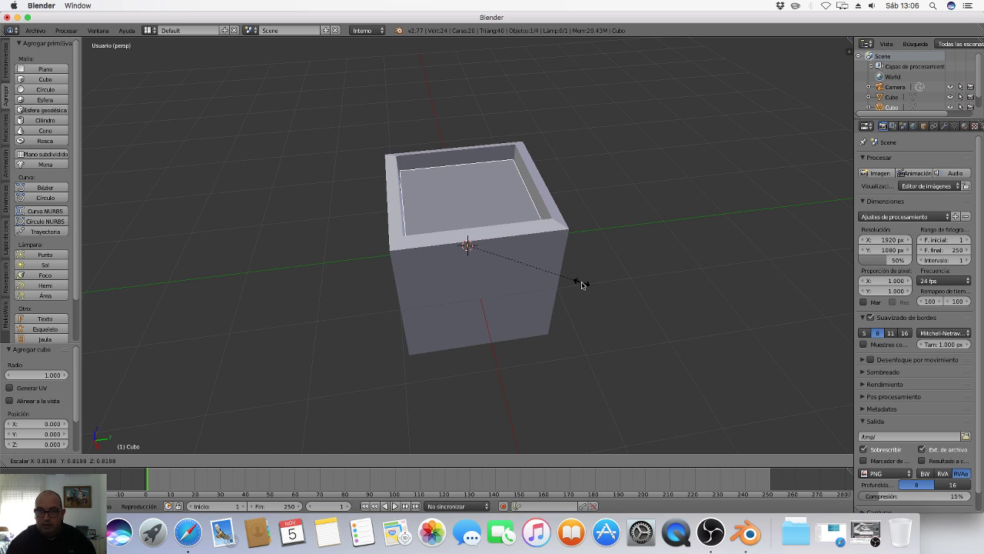
{"action": "left_click", "coordinate": [573, 281]}
{"action": "left_click_drag", "start_coordinate": [468, 220], "coordinate": [468, 204]}
{"action": "middle_click_drag", "start_coordinate": [468, 205], "coordinate": [460, 302]}
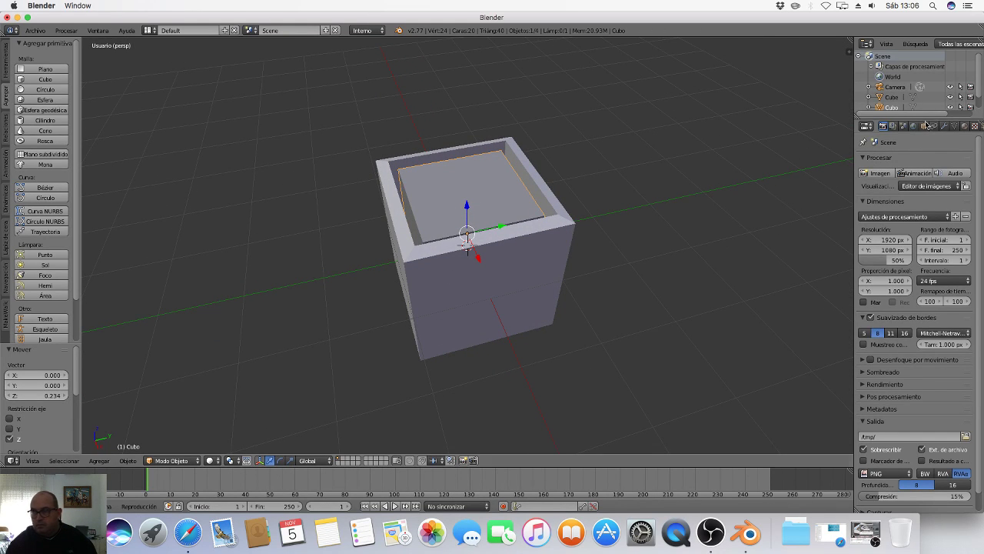
Switch the render engine to Cycles and create a new material on the inner cube
{"action": "left_click", "coordinate": [378, 30]}
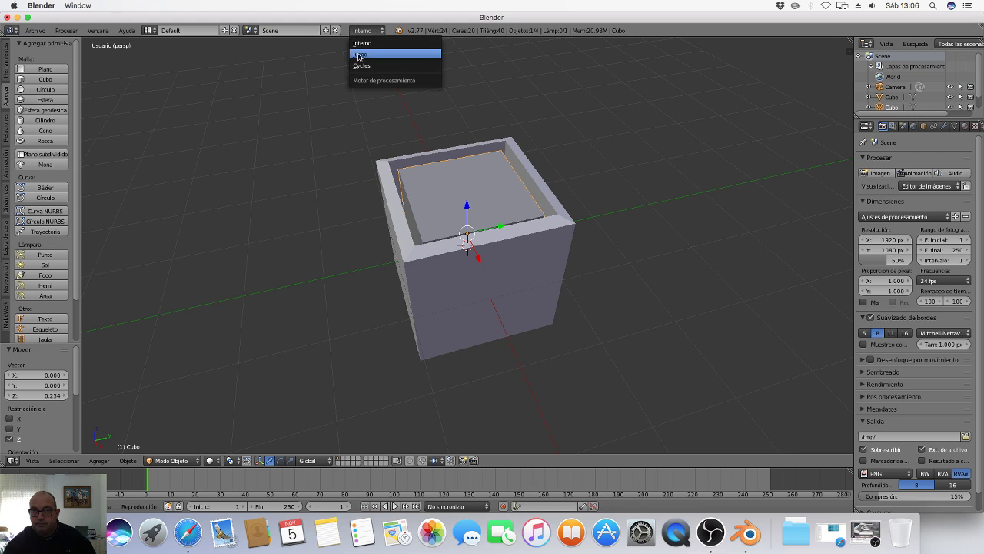
{"action": "left_click", "coordinate": [361, 68]}
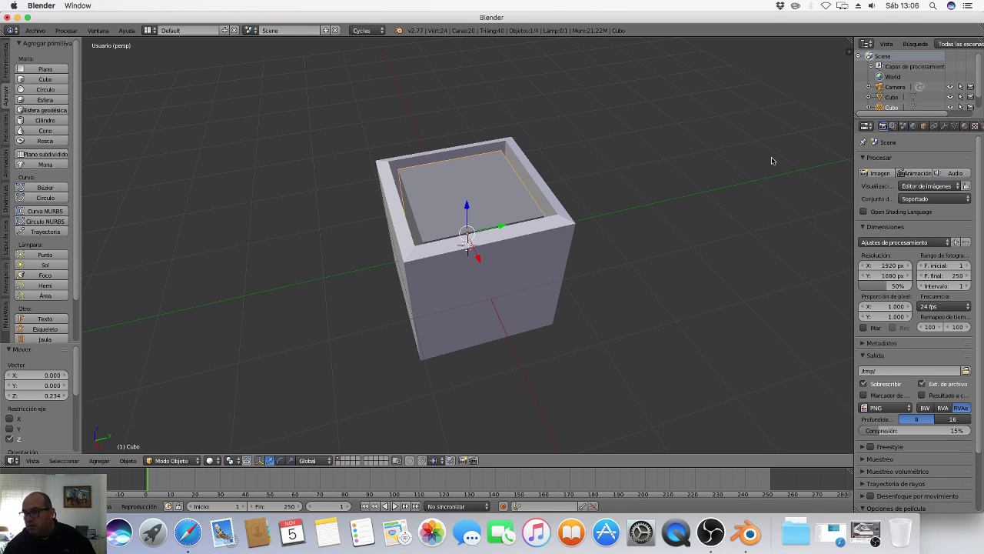
{"action": "left_click", "coordinate": [965, 126]}
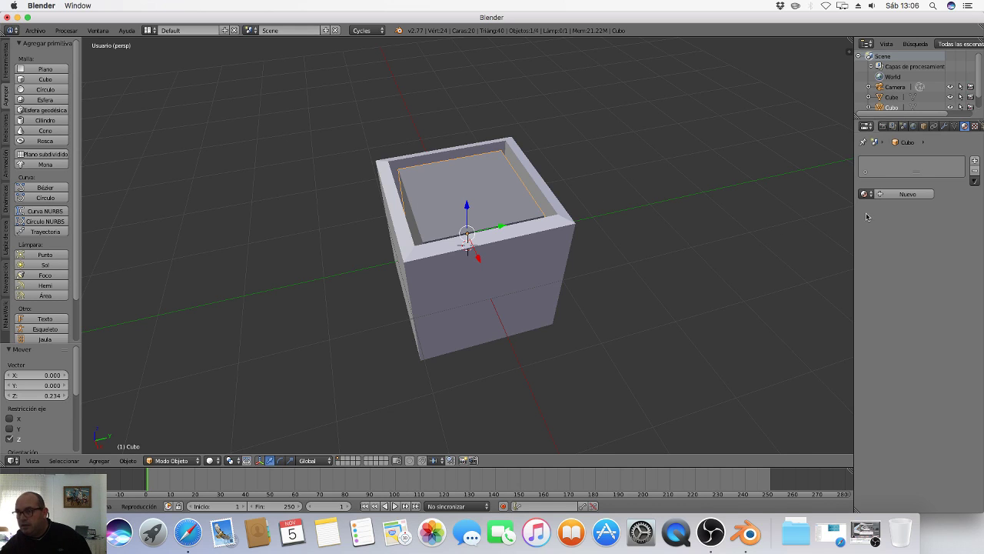
{"action": "left_click", "coordinate": [907, 194]}
Set the inner cube's diffuse material colour to a light turquoise
{"action": "left_click", "coordinate": [952, 268]}
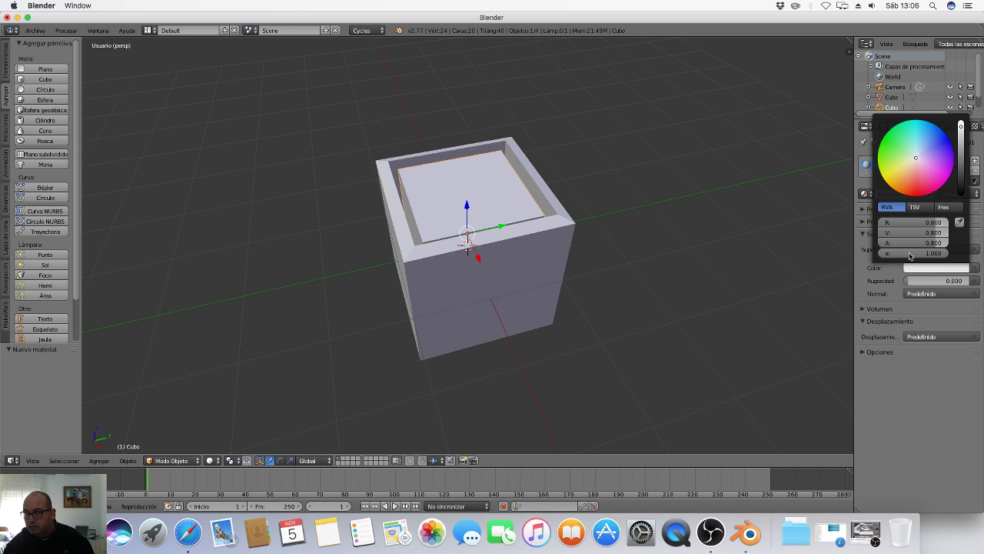
{"action": "left_click", "coordinate": [919, 149]}
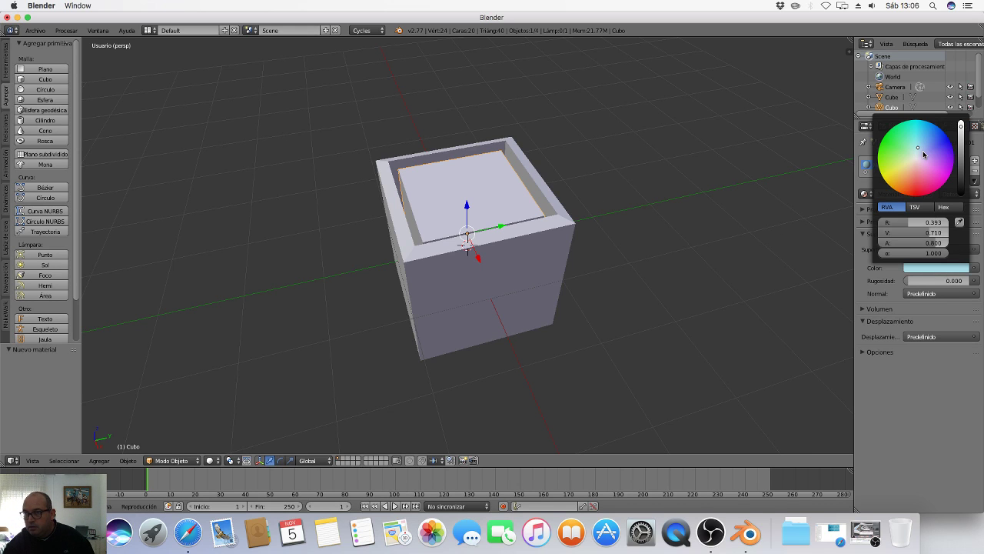
{"action": "left_click", "coordinate": [923, 158]}
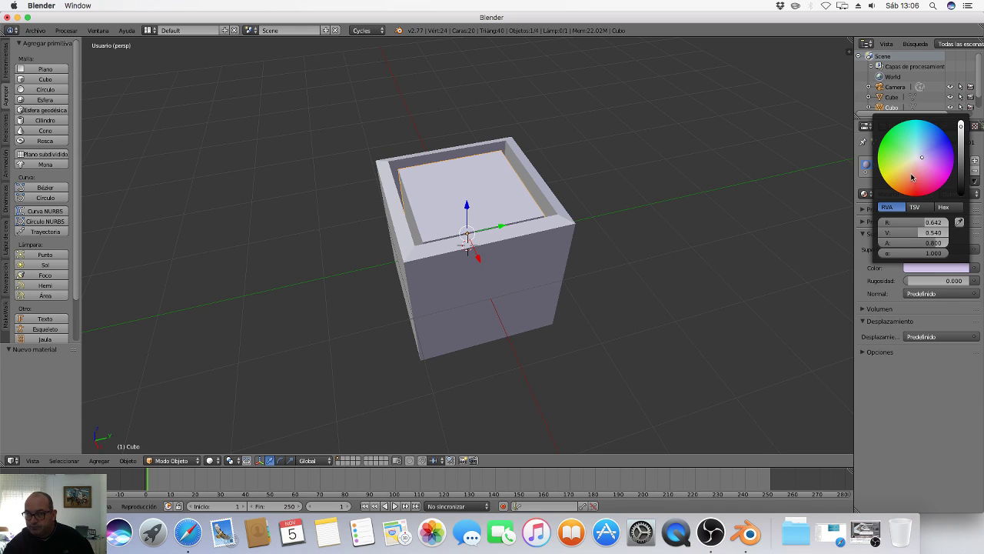
{"action": "left_click", "coordinate": [916, 154]}
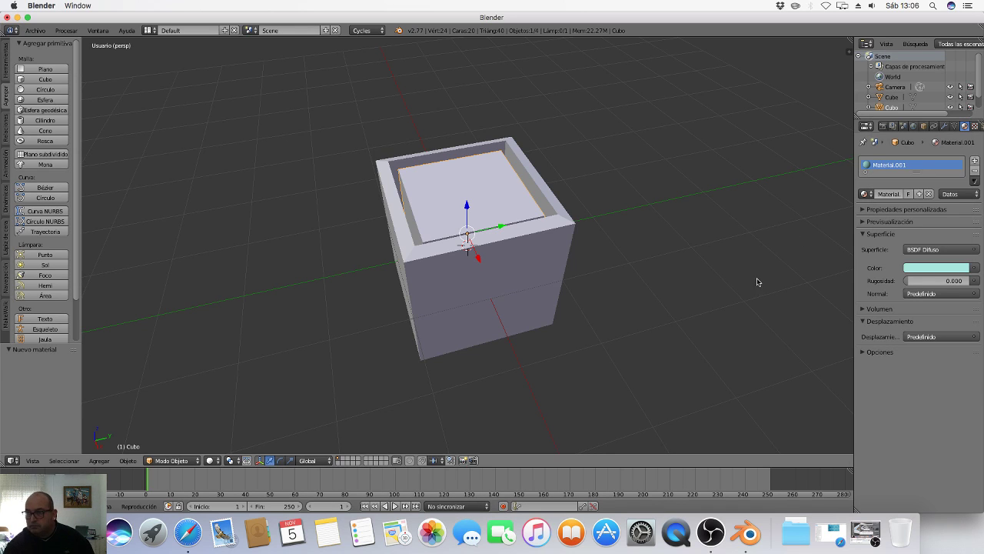
Switch the viewport to Material shading and set the container's diffuse material colour to a darkened orange-brown
{"action": "left_click", "coordinate": [214, 460]}
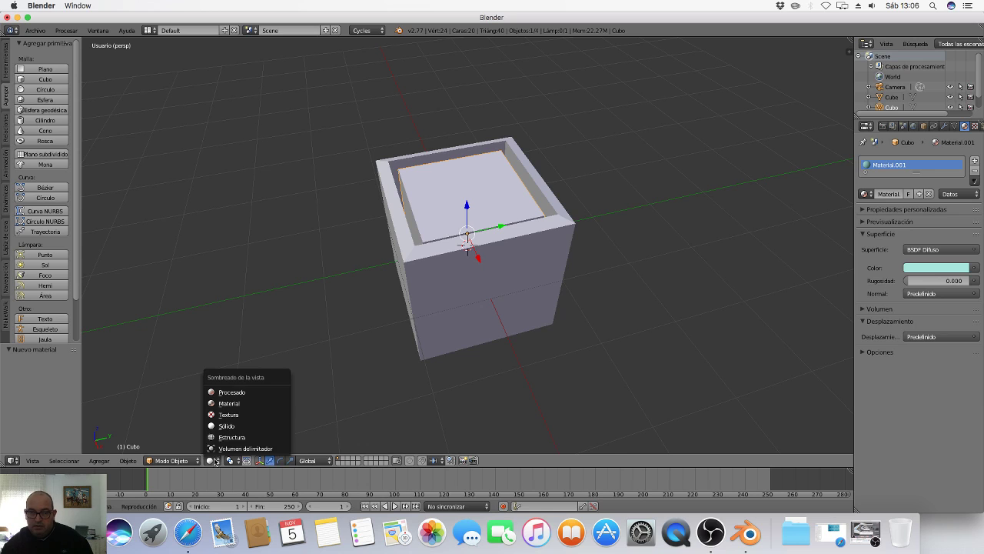
{"action": "left_click", "coordinate": [221, 407]}
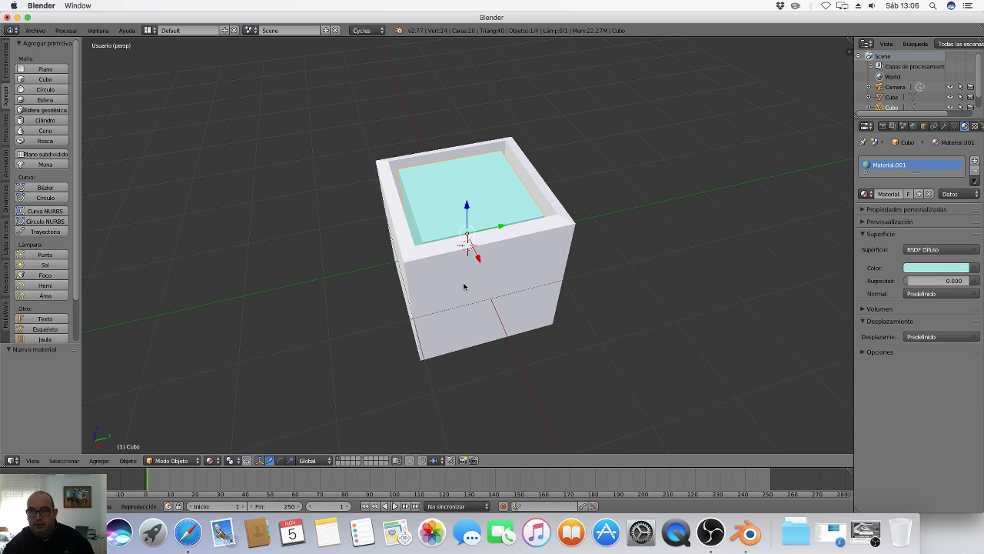
{"action": "right_click", "coordinate": [464, 286]}
{"action": "left_click", "coordinate": [928, 250]}
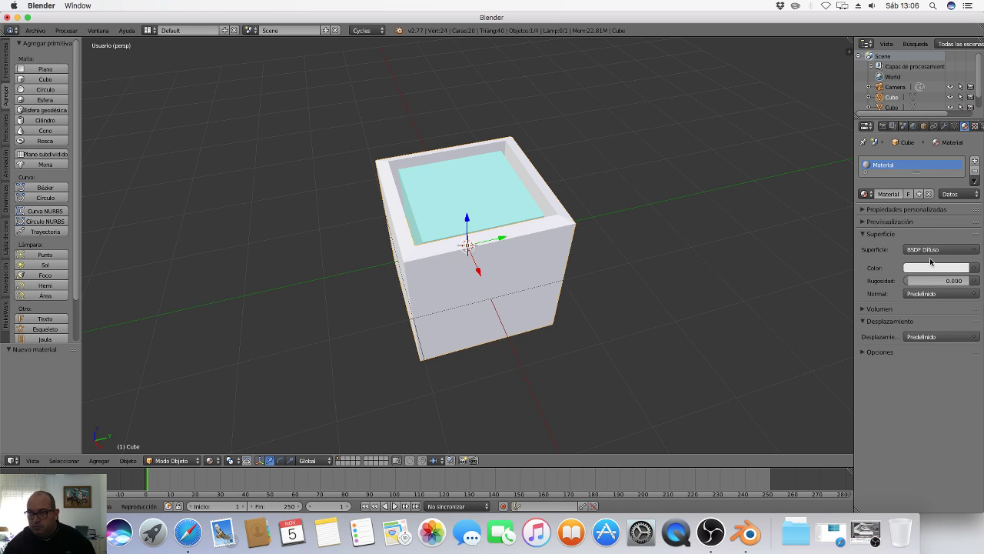
{"action": "left_click", "coordinate": [938, 267]}
{"action": "left_click", "coordinate": [907, 186]}
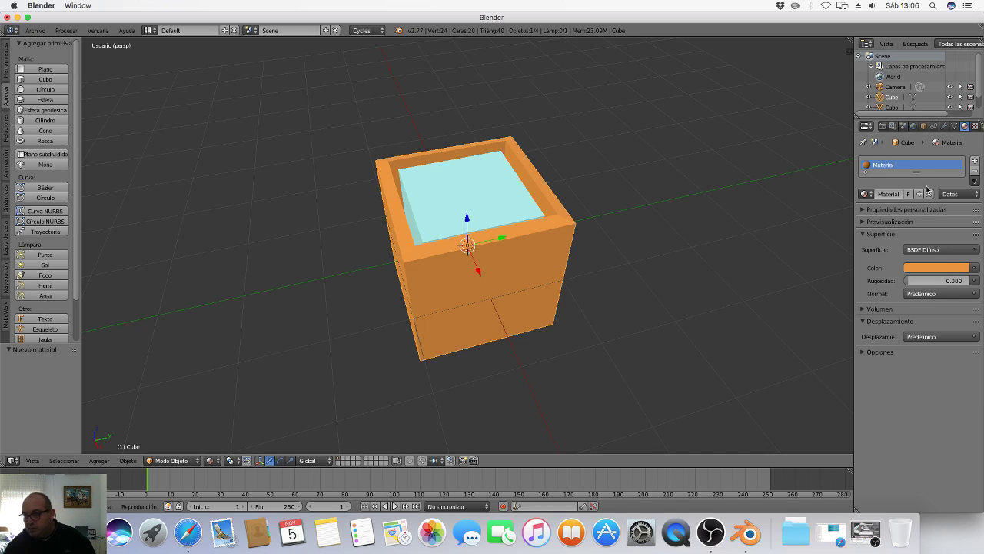
{"action": "left_click", "coordinate": [943, 268]}
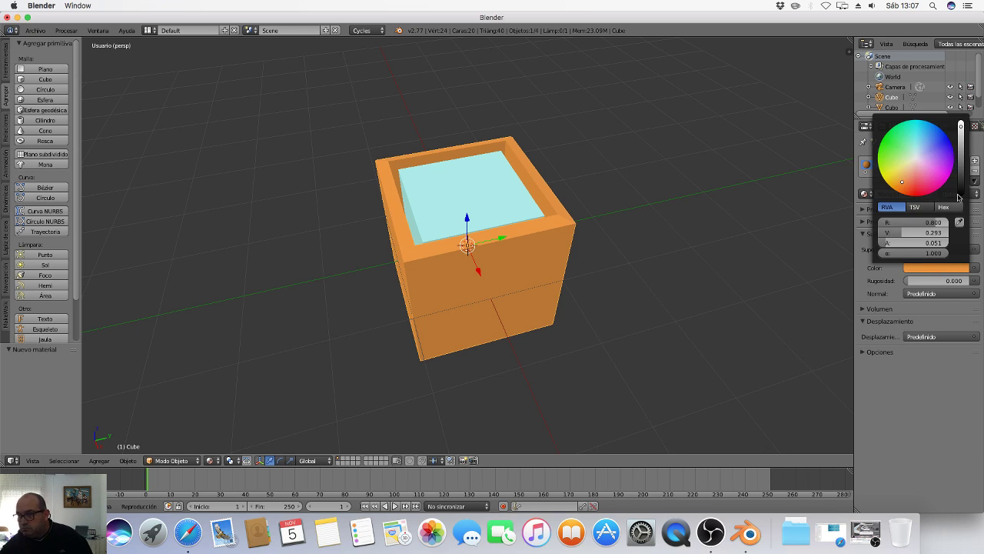
{"action": "left_click_drag", "start_coordinate": [962, 134], "coordinate": [962, 163]}
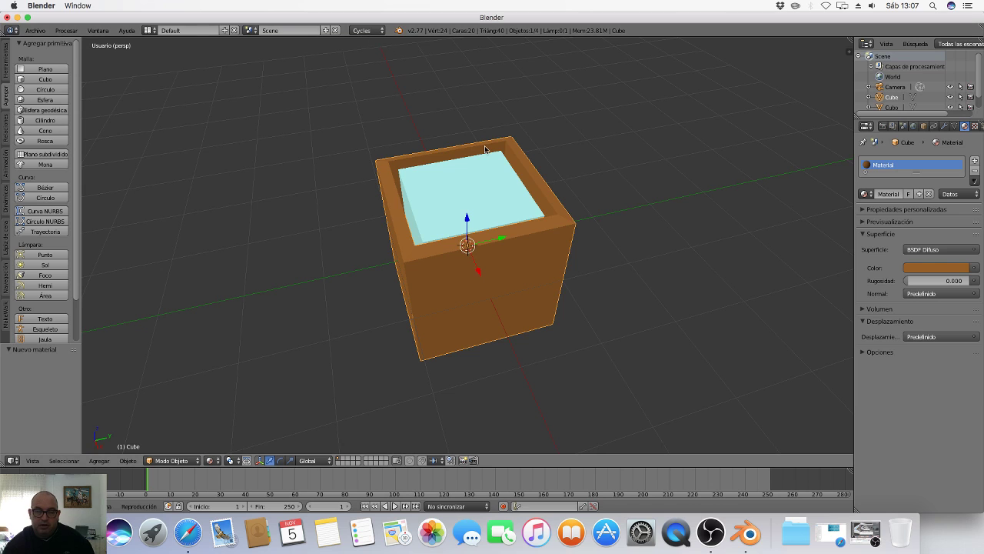
Enable Fluido physics on the inner turquoise cube and set its type to Fluido
{"action": "scroll", "coordinate": [565, 275], "scroll_direction": "up", "scroll_amount": 1}
{"action": "middle_click_drag", "start_coordinate": [565, 275], "coordinate": [616, 295]}
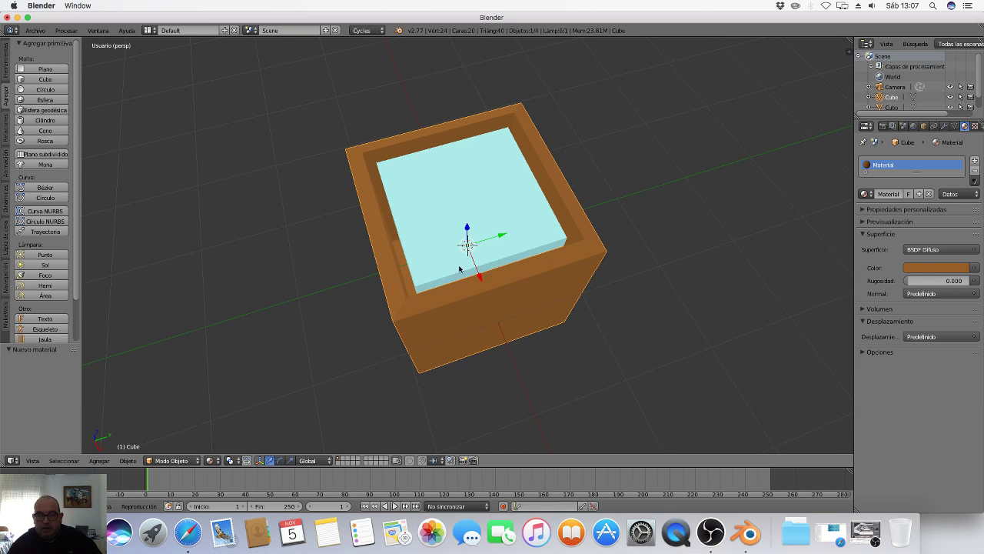
{"action": "right_click", "coordinate": [450, 238]}
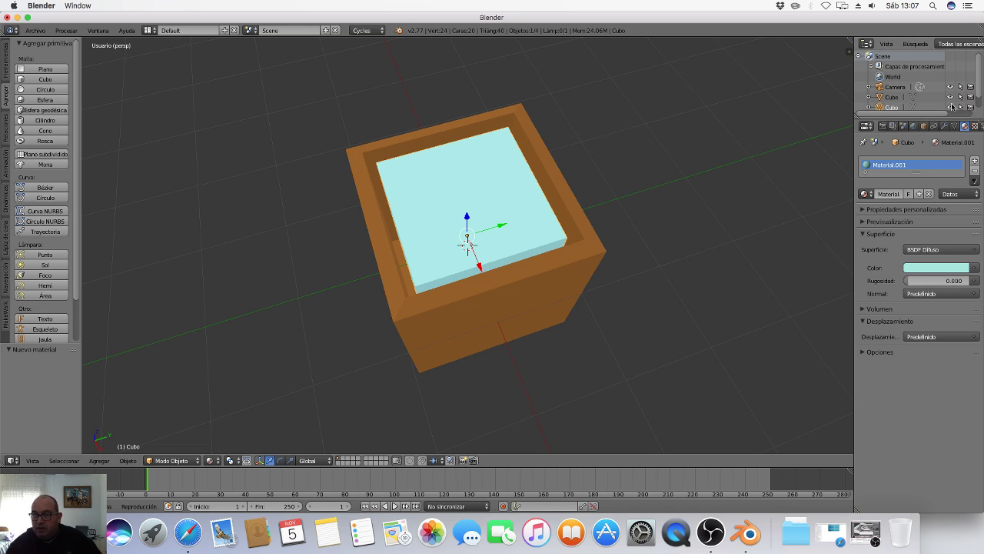
{"action": "left_click_drag", "start_coordinate": [854, 157], "coordinate": [782, 156]}
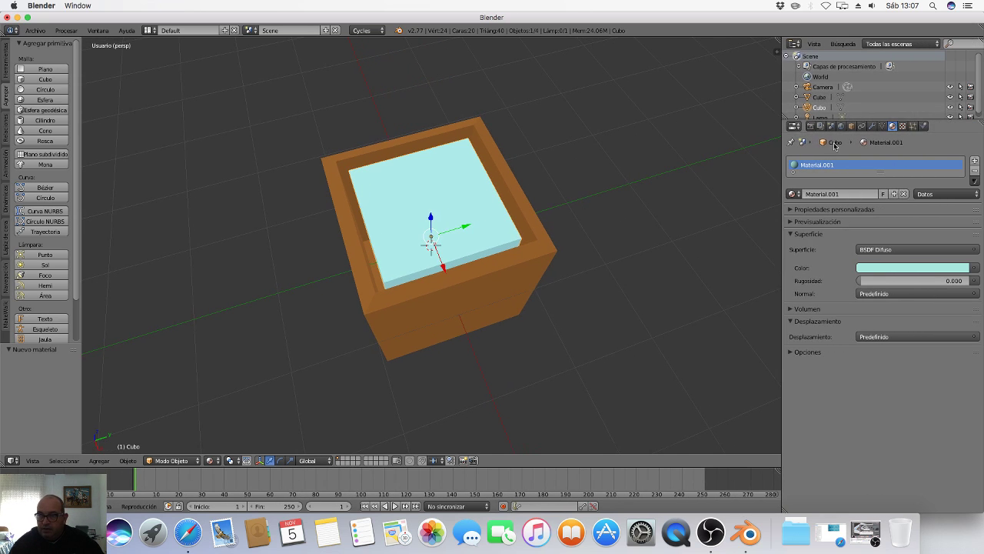
{"action": "left_click", "coordinate": [923, 126]}
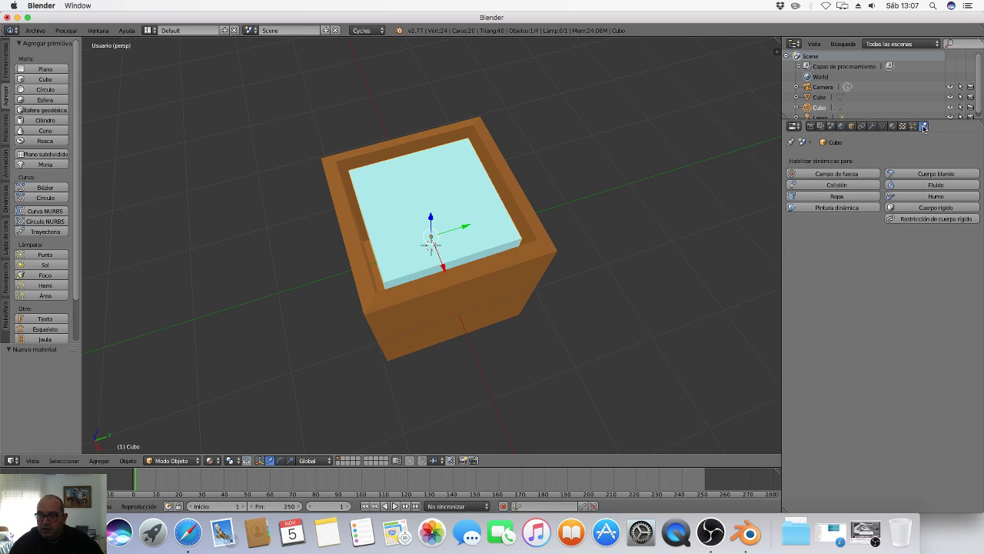
{"action": "left_click", "coordinate": [928, 186]}
{"action": "left_click", "coordinate": [892, 250]}
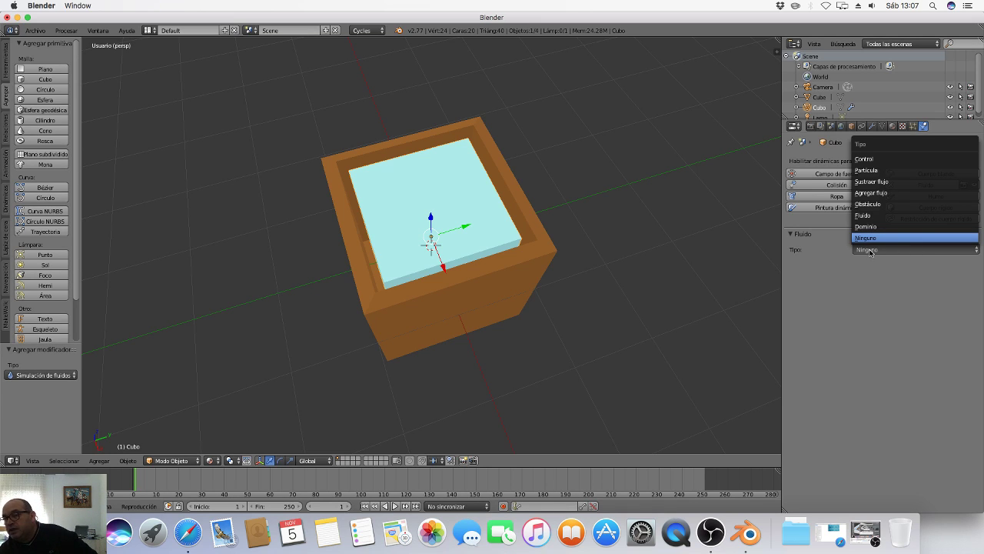
{"action": "left_click", "coordinate": [868, 216]}
Enable Fluido physics on the brown container and set its type to Obstáculo
{"action": "right_click", "coordinate": [473, 301]}
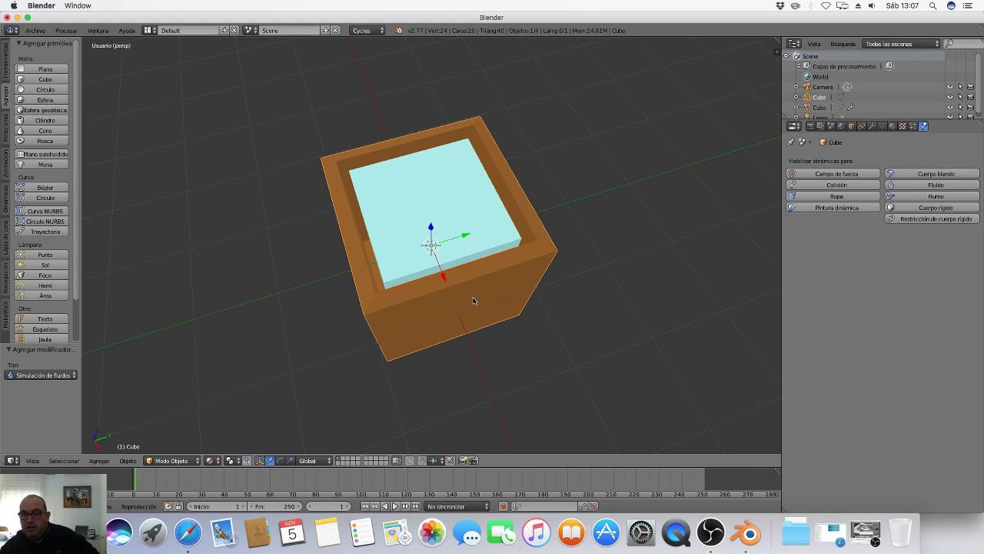
{"action": "left_click", "coordinate": [928, 186]}
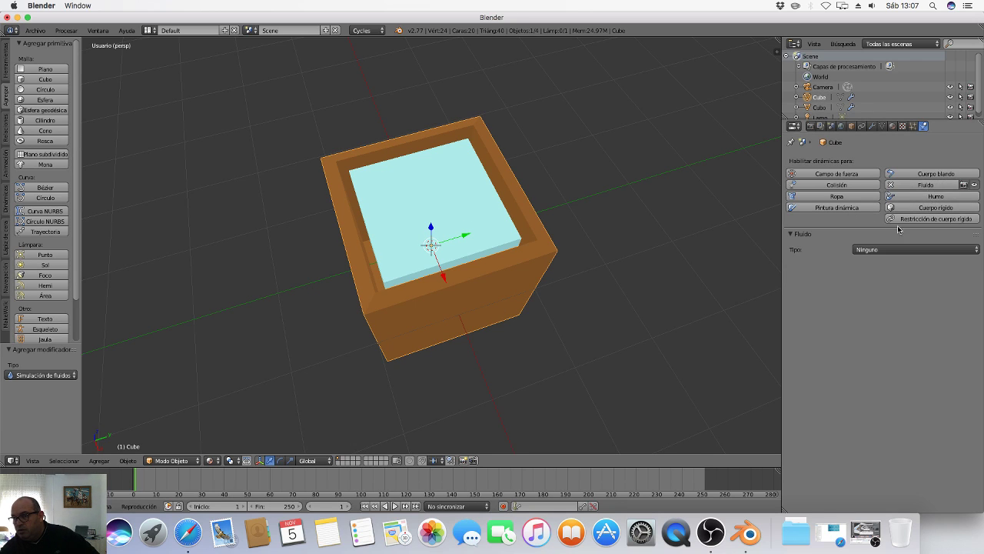
{"action": "left_click", "coordinate": [876, 250]}
{"action": "left_click", "coordinate": [869, 204]}
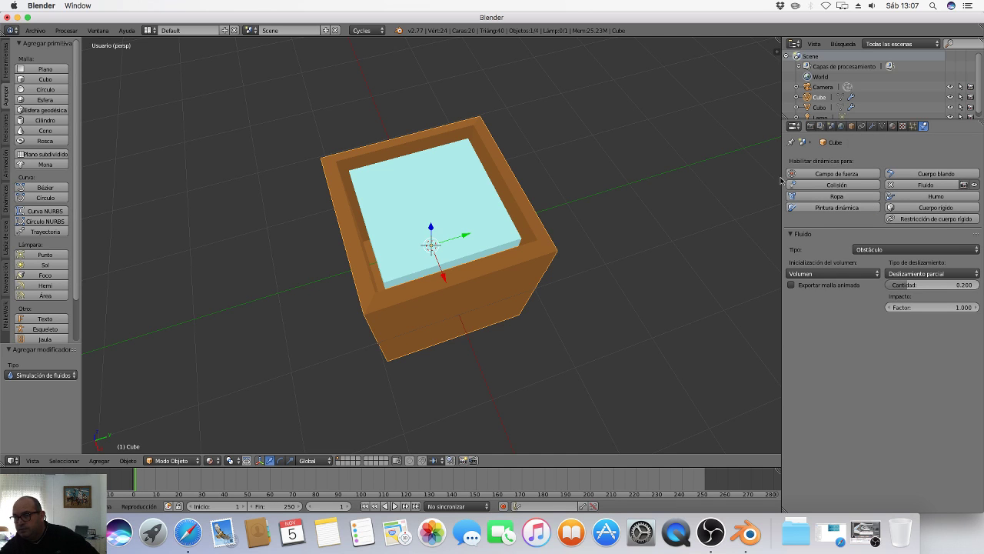
Apply the Fluido rápido quick effect to the inner cube to generate a fluid domain around it
{"action": "right_click", "coordinate": [400, 197]}
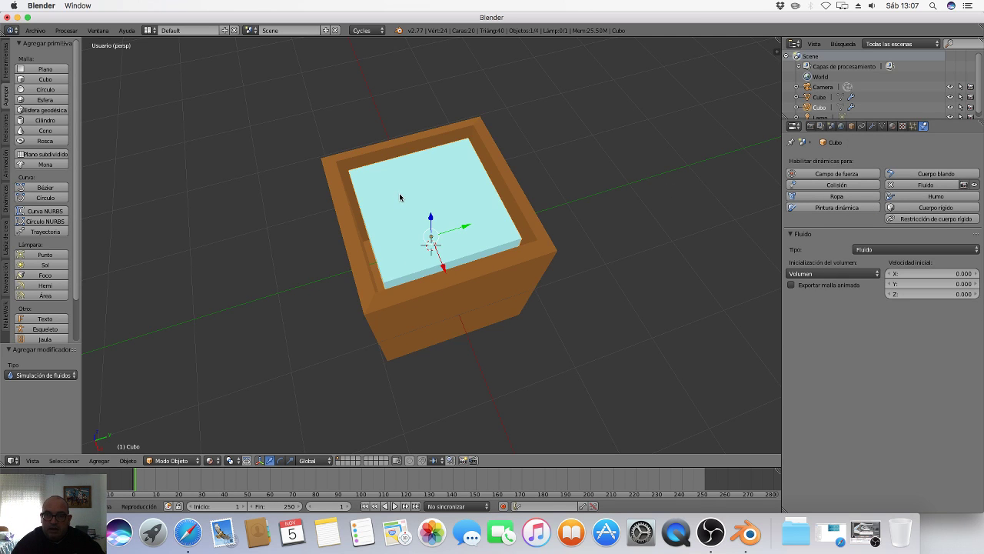
{"action": "middle_click_drag", "start_coordinate": [301, 297], "coordinate": [322, 285]}
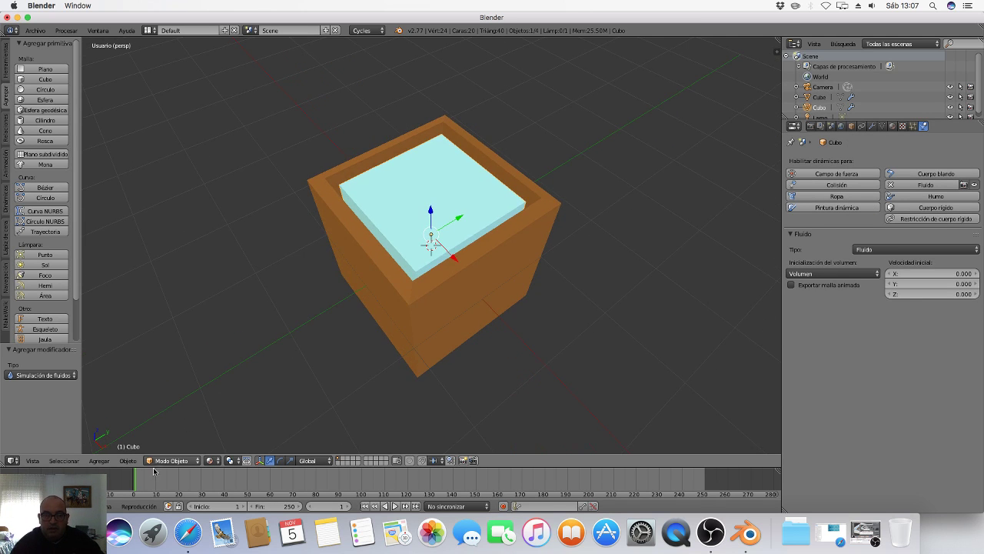
{"action": "left_click", "coordinate": [127, 461]}
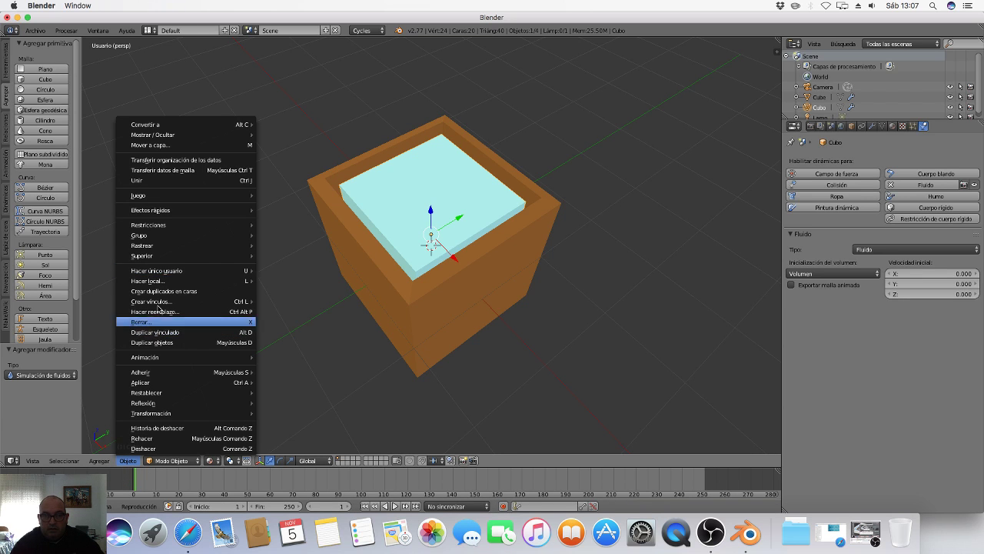
{"action": "mouse_move", "coordinate": [195, 211]}
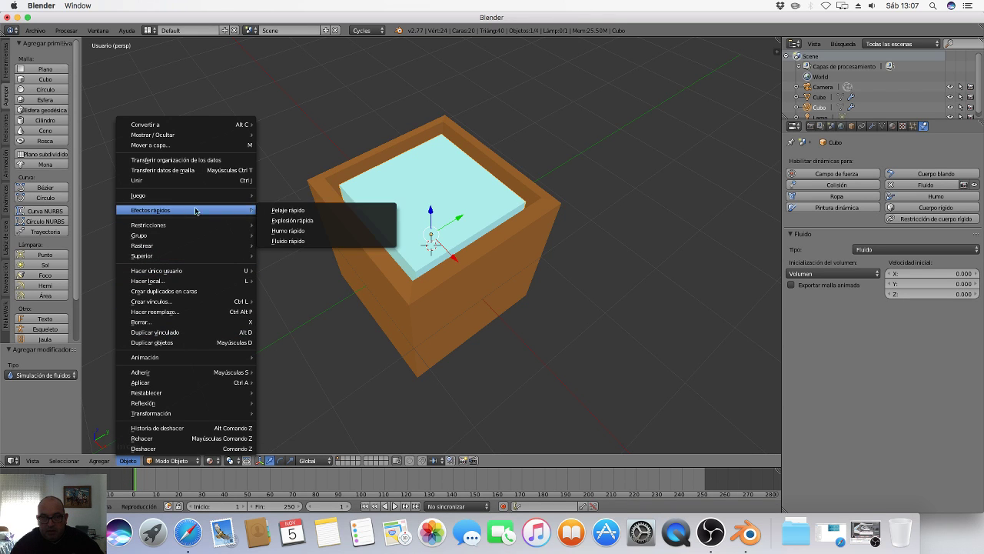
{"action": "left_click", "coordinate": [289, 242]}
Scale the fluid domain uniformly to about 0.434, and further to about 0.282 along Z
{"action": "scroll", "coordinate": [449, 303], "scroll_direction": "down", "scroll_amount": 3}
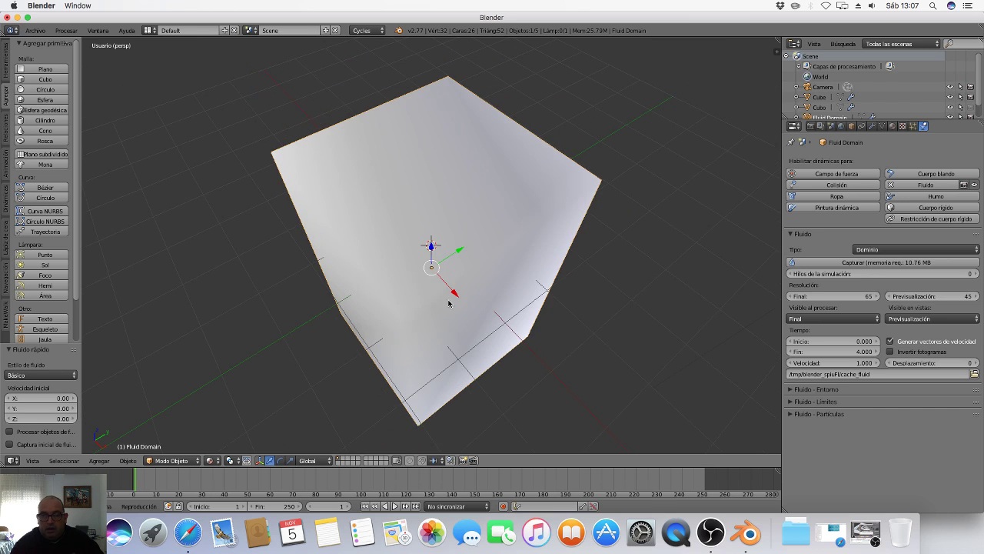
{"action": "scroll", "coordinate": [465, 307], "scroll_direction": "left", "scroll_amount": 2}
{"action": "key", "text": "s"}
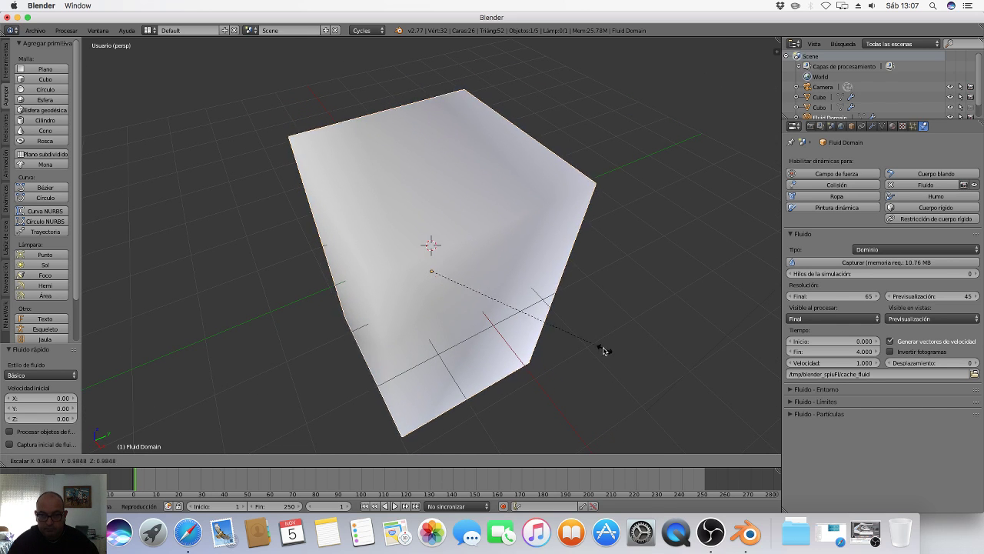
{"action": "left_click", "coordinate": [496, 301]}
{"action": "middle_click_drag", "start_coordinate": [496, 300], "coordinate": [495, 353]}
{"action": "key", "text": "s"}
{"action": "key", "text": "z"}
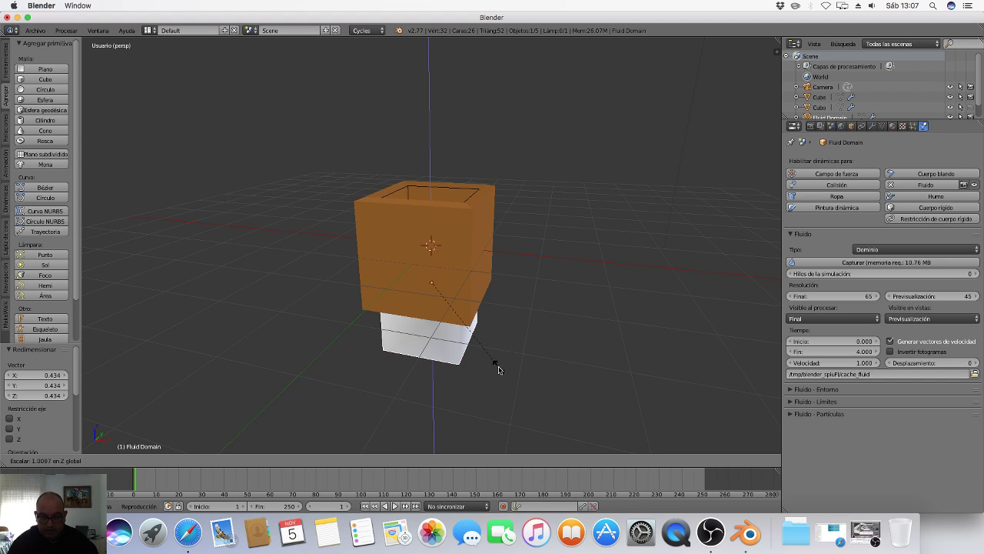
{"action": "left_click", "coordinate": [460, 293]}
Raise the fluid domain about 1.38 along Z into the container's opening
{"action": "key", "text": "g"}
{"action": "key", "text": "z"}
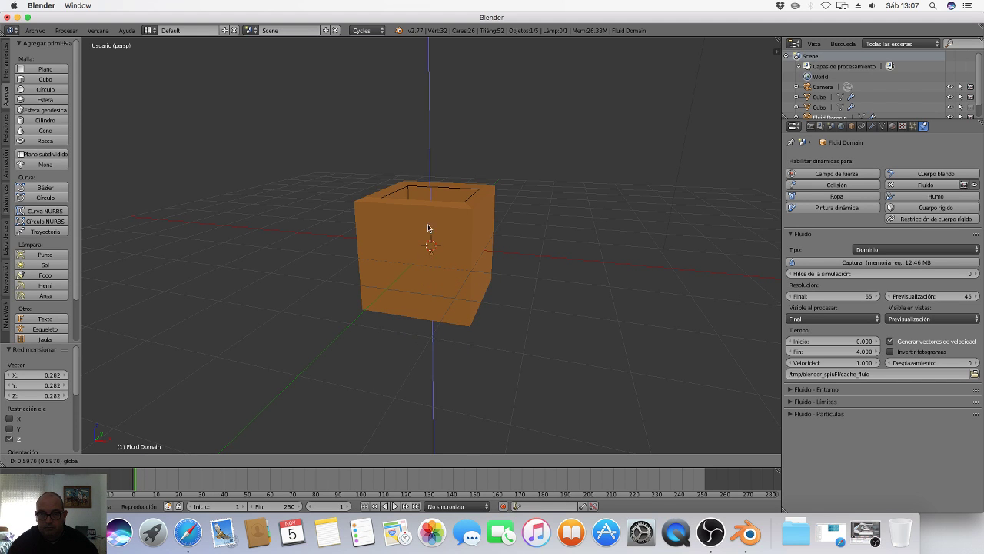
{"action": "left_click", "coordinate": [439, 207]}
{"action": "middle_click_drag", "start_coordinate": [440, 207], "coordinate": [380, 271]}
{"action": "middle_click_drag", "start_coordinate": [442, 285], "coordinate": [448, 227]}
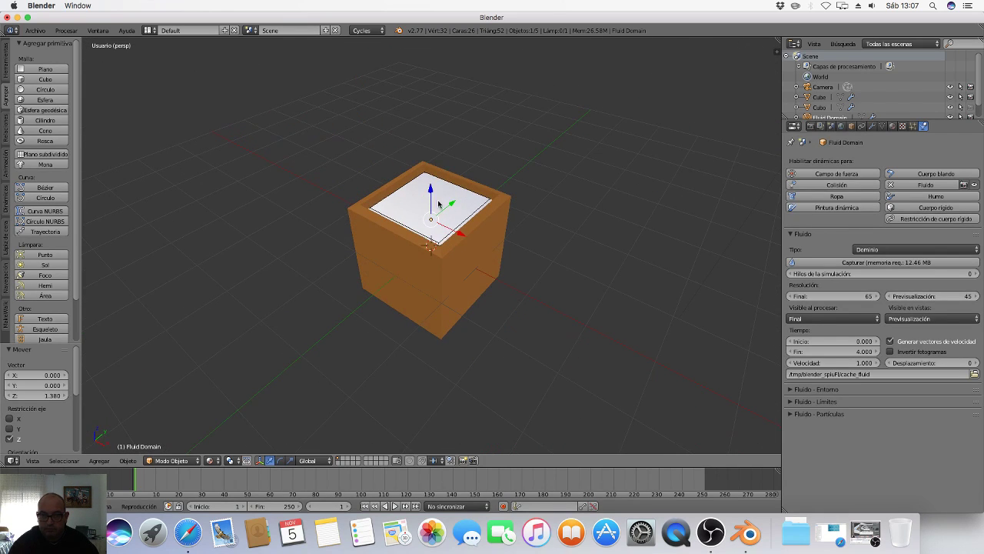
Fine-tune the fluid domain's scale and height so it fits within the container's opening
{"action": "left_click_drag", "start_coordinate": [433, 196], "coordinate": [430, 192]}
{"action": "mouse_move", "coordinate": [430, 192]}
{"action": "middle_mouse_down"}
{"action": "mouse_move", "coordinate": [462, 287]}
{"action": "mouse_move", "coordinate": [436, 306]}
{"action": "mouse_move", "coordinate": [468, 287]}
{"action": "mouse_move", "coordinate": [423, 184]}
{"action": "middle_mouse_up"}
{"action": "key", "text": "s"}
{"action": "left_click", "coordinate": [480, 316]}
{"action": "left_click_drag", "start_coordinate": [428, 184], "coordinate": [445, 208]}
{"action": "middle_click_drag", "start_coordinate": [482, 293], "coordinate": [487, 314]}
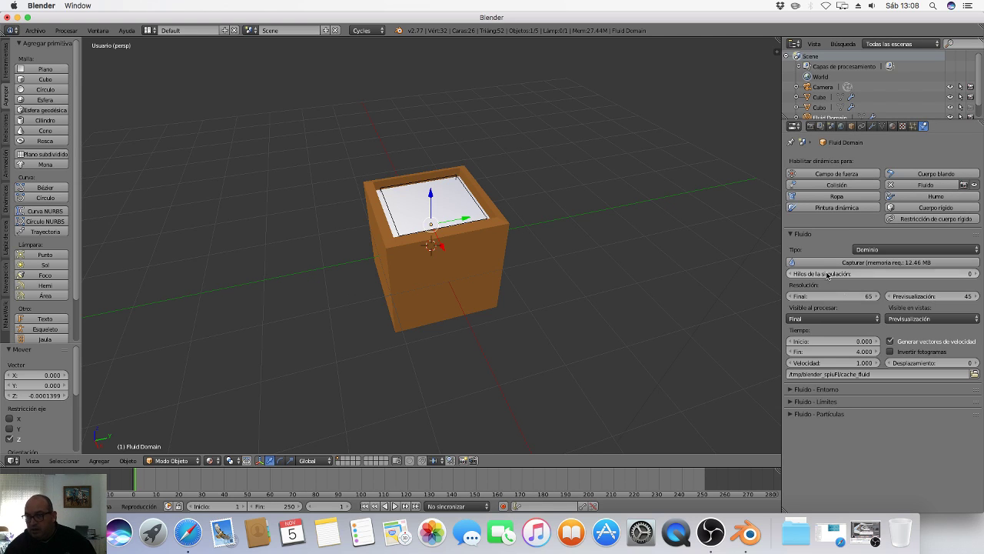
Bake the domain's fluid simulation and inspect the fluid surface in the container during the bake
{"action": "left_click", "coordinate": [858, 263]}
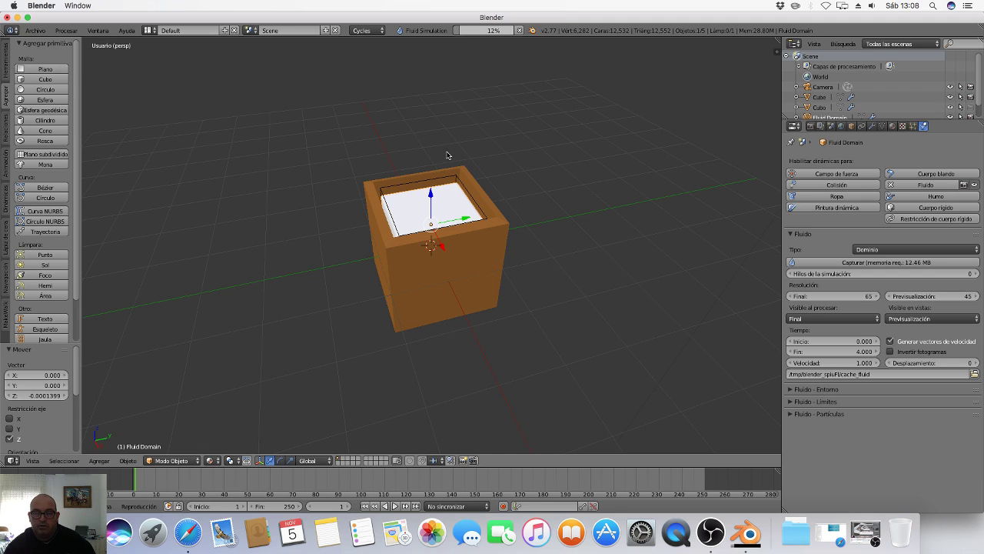
{"action": "scroll", "coordinate": [470, 317], "scroll_direction": "down", "scroll_amount": 5}
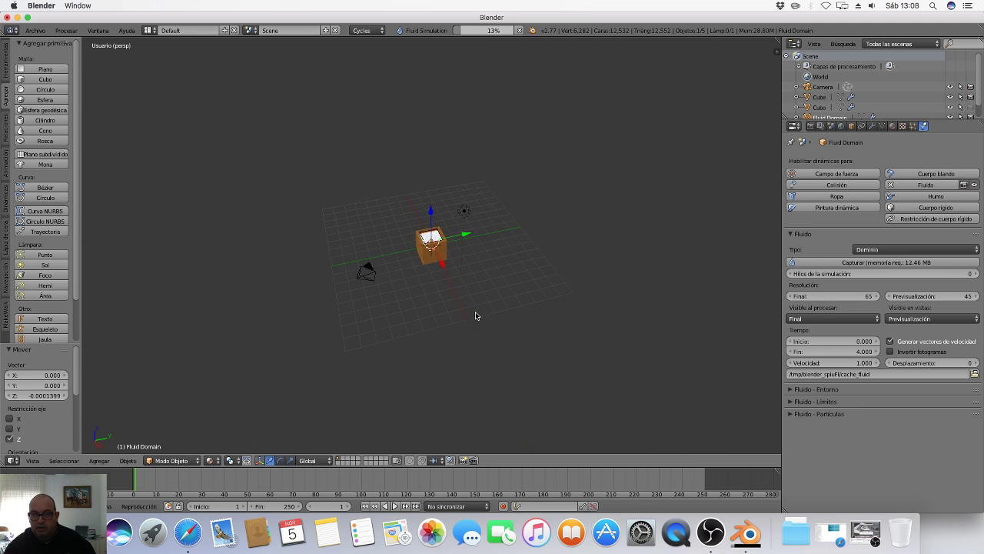
{"action": "scroll", "coordinate": [480, 313], "scroll_direction": "up", "scroll_amount": 4}
{"action": "scroll", "coordinate": [473, 277], "scroll_direction": "up", "scroll_amount": 5}
{"action": "mouse_move", "coordinate": [464, 243]}
{"action": "middle_mouse_down"}
{"action": "mouse_move", "coordinate": [481, 318]}
{"action": "mouse_move", "coordinate": [507, 306]}
{"action": "mouse_move", "coordinate": [470, 250]}
{"action": "middle_mouse_up"}
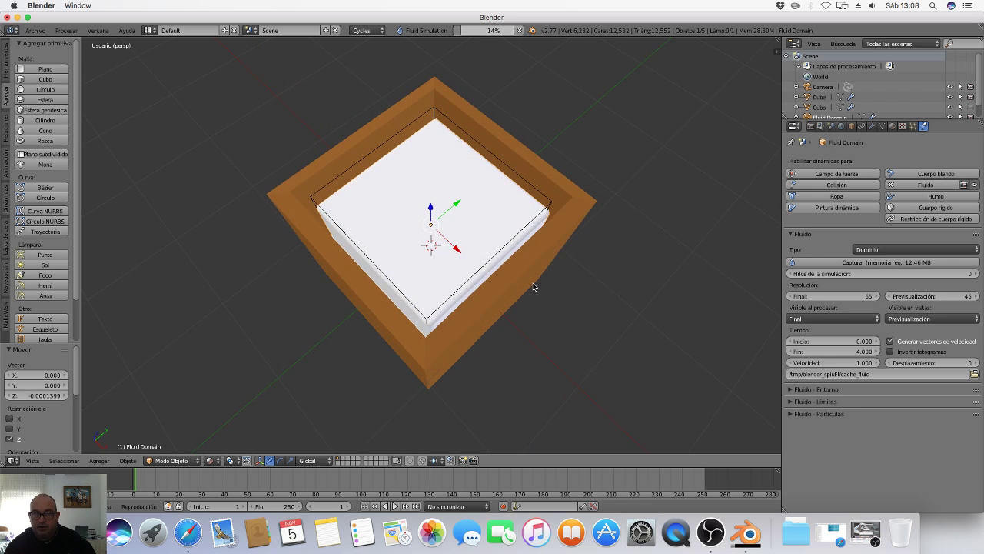
{"action": "middle_click_drag", "start_coordinate": [534, 287], "coordinate": [508, 248]}
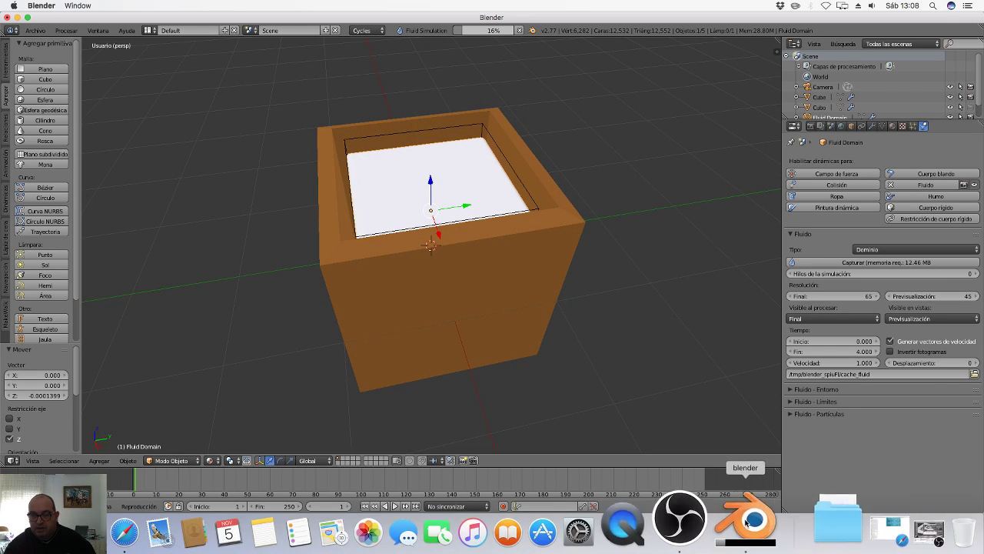
{"action": "left_click", "coordinate": [680, 520]}
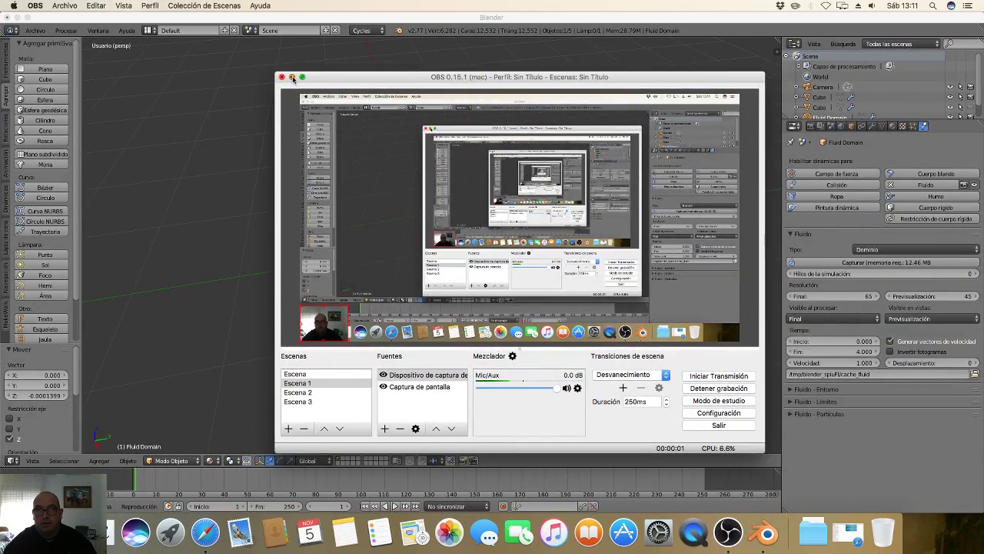
{"action": "left_click", "coordinate": [295, 78]}
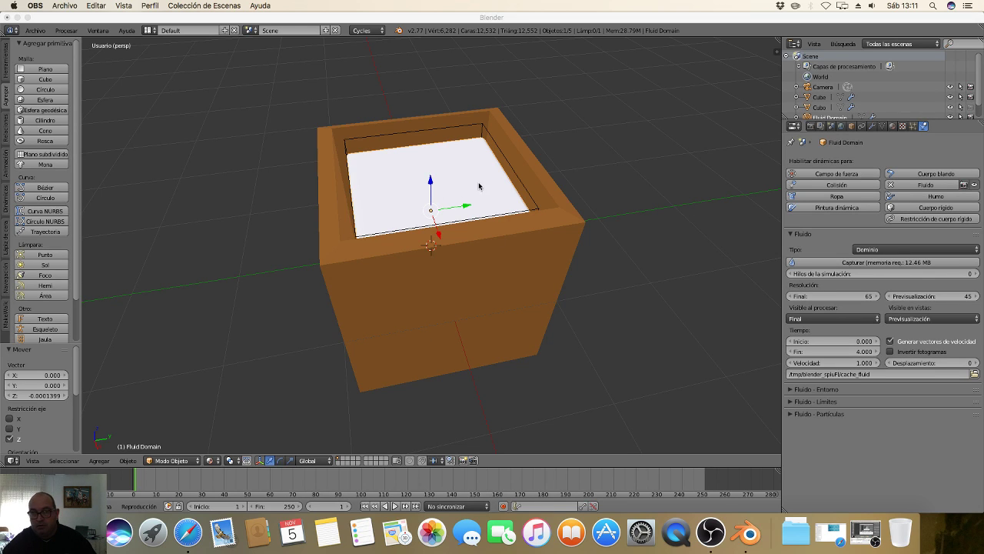
Enable nodes on the fluid domain's material and set its diffuse colour to light blue
{"action": "left_click", "coordinate": [893, 129]}
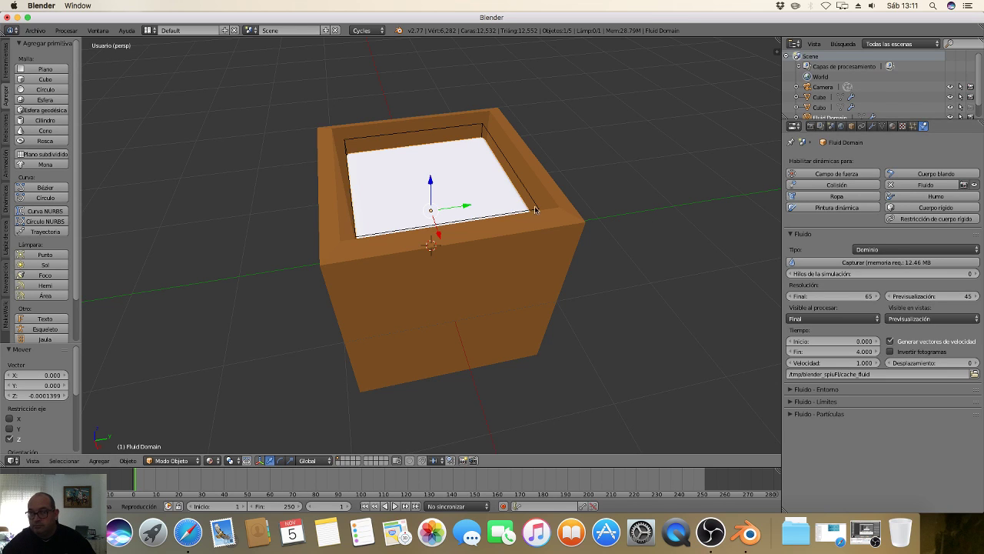
{"action": "right_click", "coordinate": [492, 195]}
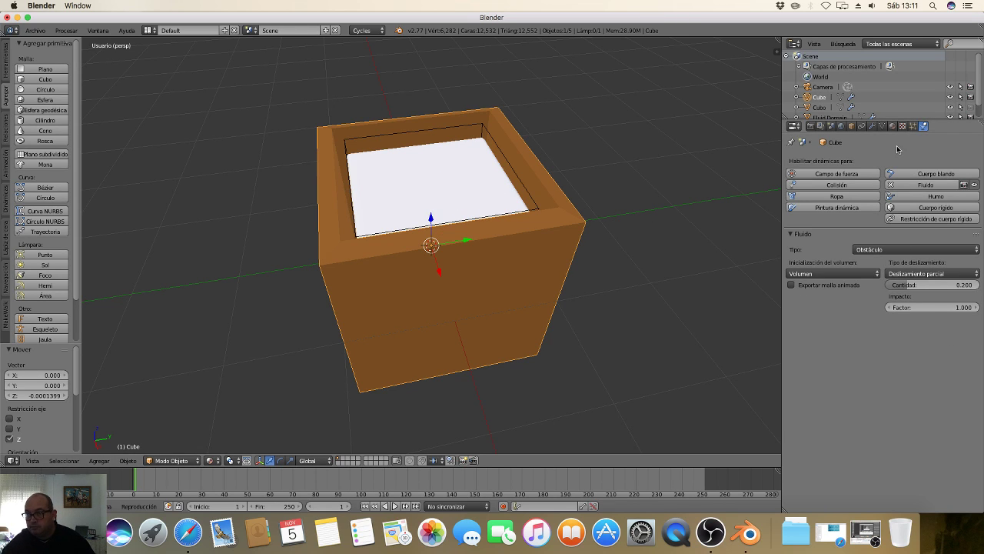
{"action": "right_click", "coordinate": [446, 199]}
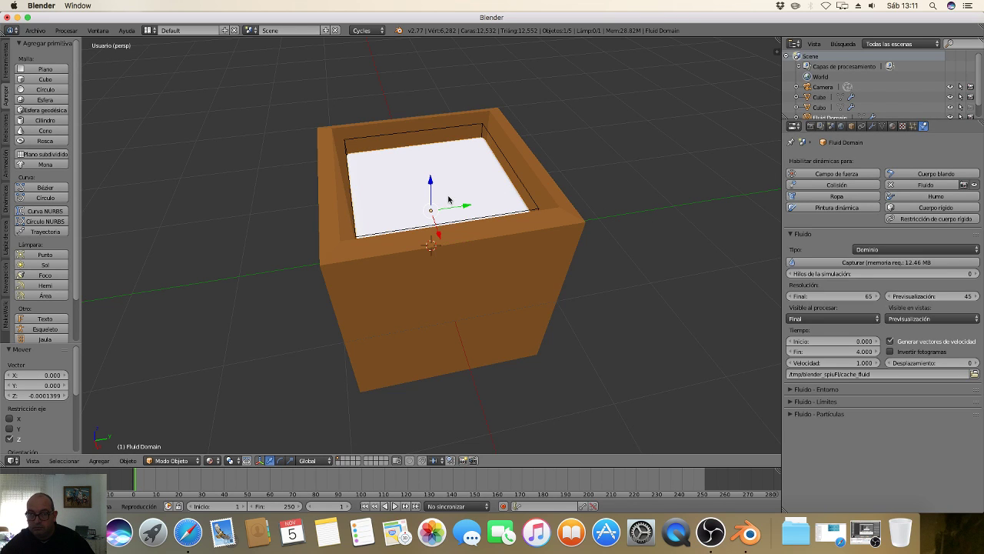
{"action": "right_click", "coordinate": [503, 157]}
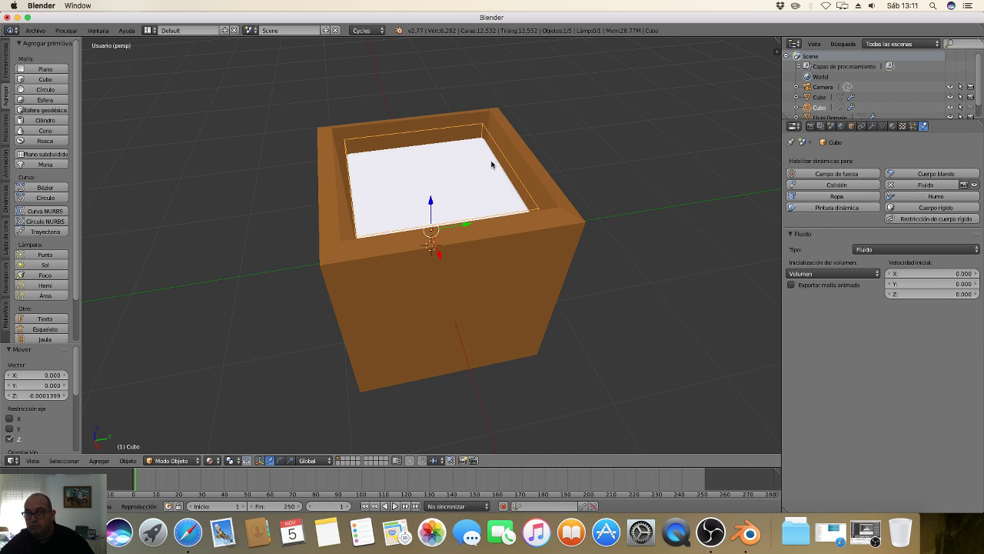
{"action": "right_click", "coordinate": [460, 174]}
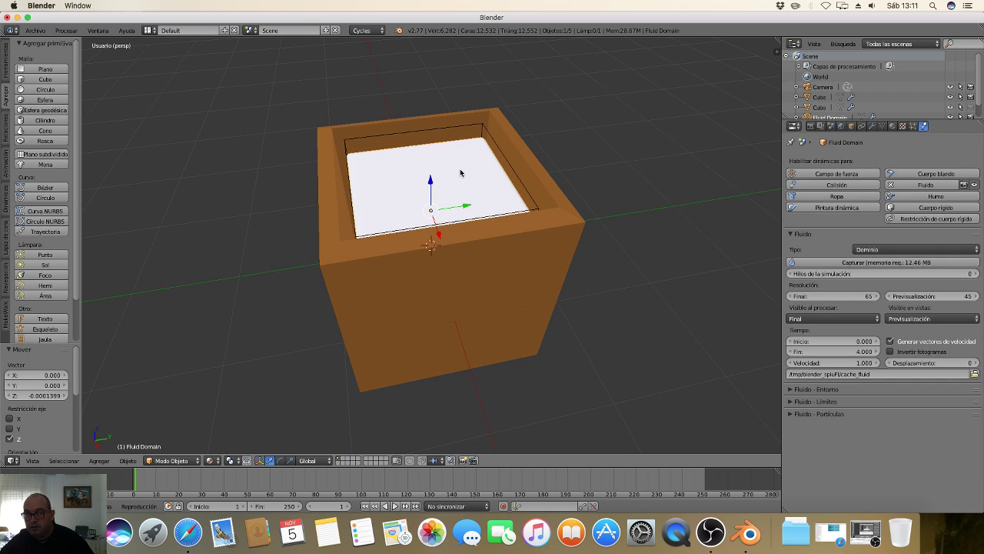
{"action": "left_click", "coordinate": [893, 125]}
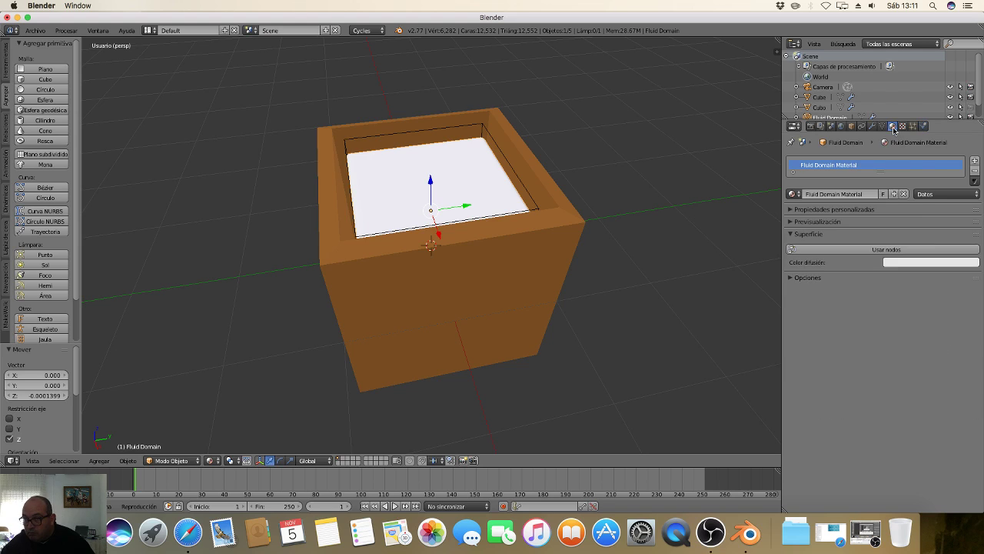
{"action": "left_click", "coordinate": [929, 248]}
{"action": "left_click", "coordinate": [919, 268]}
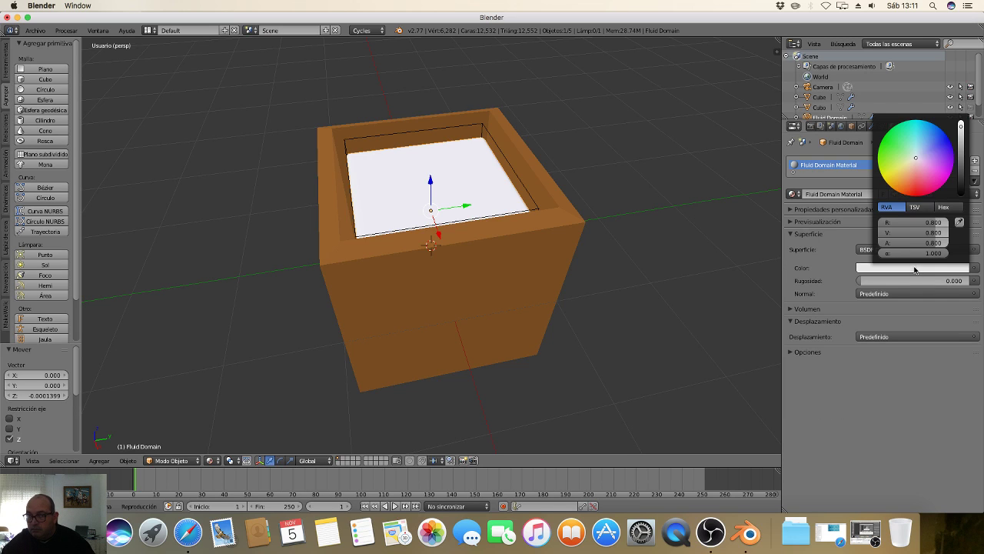
{"action": "left_click", "coordinate": [926, 153]}
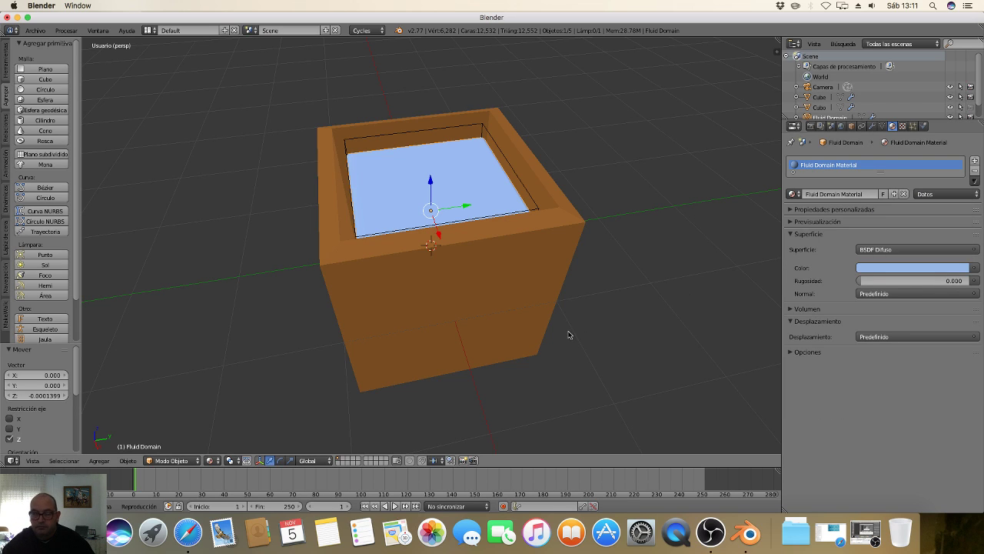
Play the baked animation to examine the fluid's movement inside the container, and pause playback partway through
{"action": "left_click", "coordinate": [395, 506]}
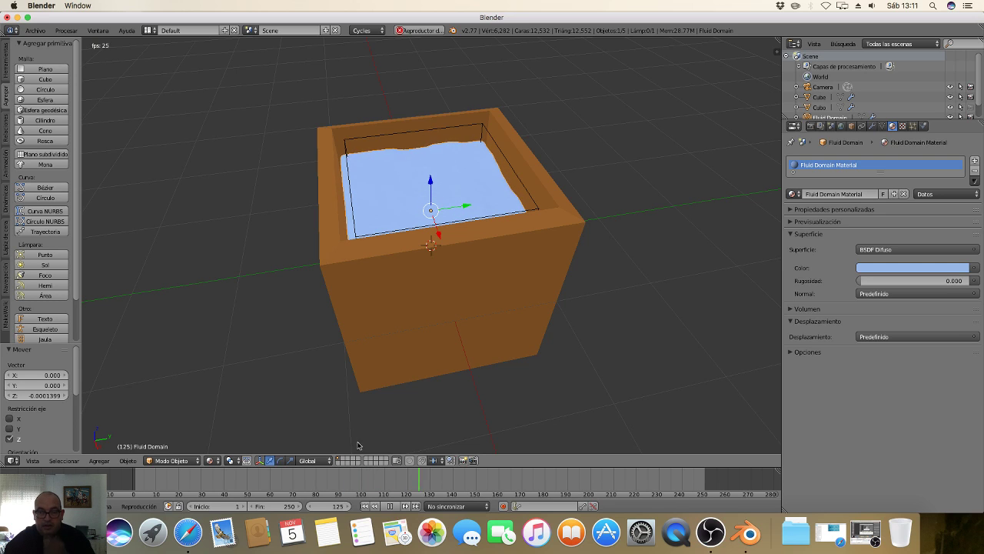
{"action": "left_click", "coordinate": [390, 506]}
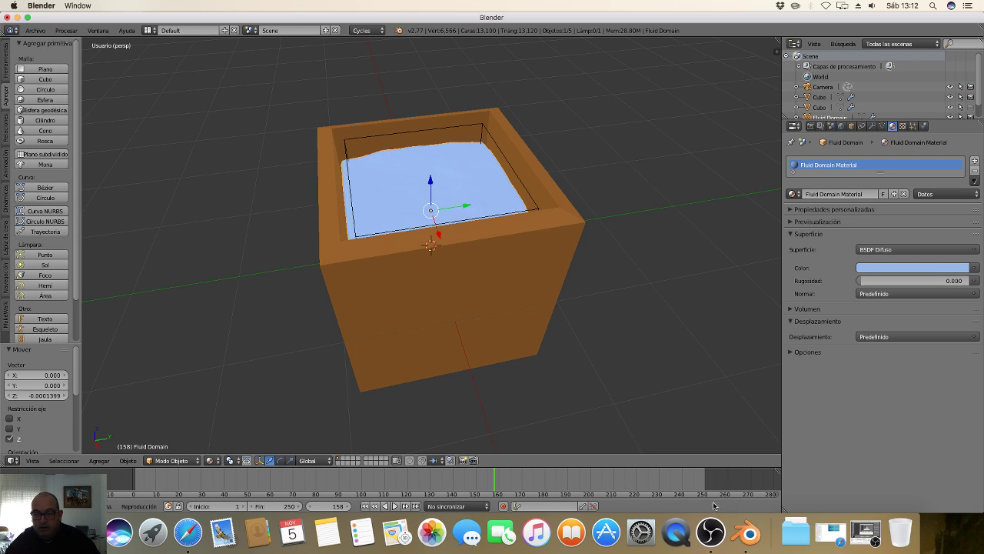
{"action": "left_click", "coordinate": [711, 531]}
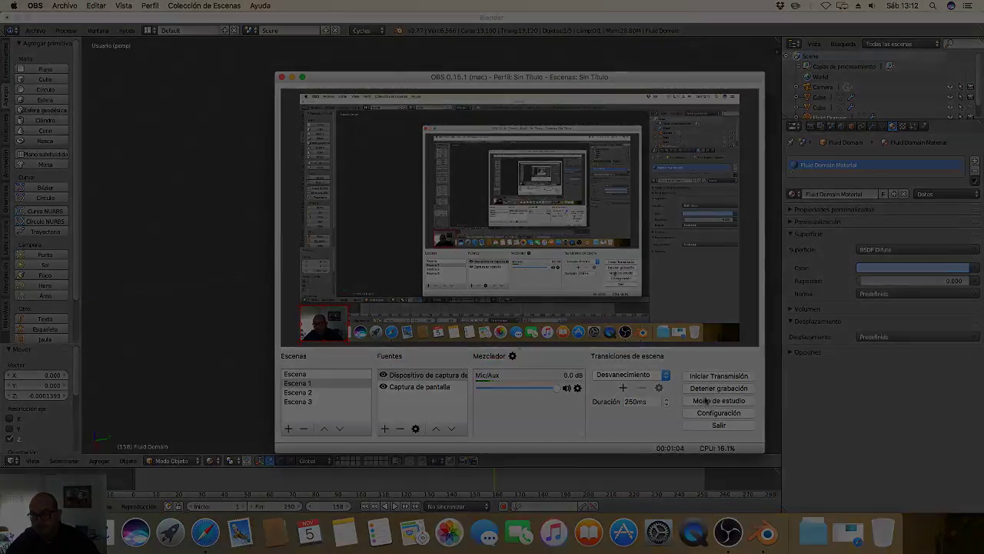